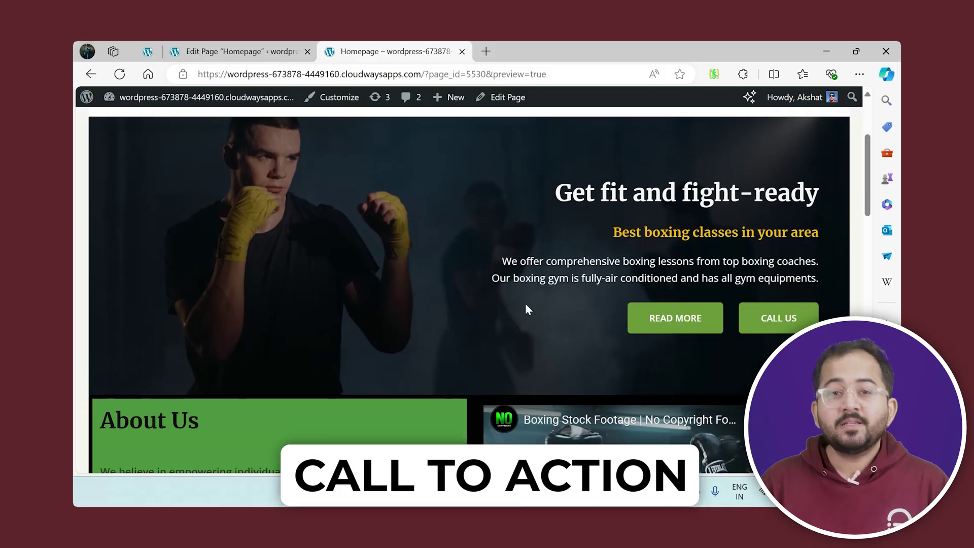
Step: Scroll through the finished boxing-gym homepage preview past the hero, About Us, video and slider
{"action": "scroll", "coordinate": [525, 305], "scroll_direction": "down", "scroll_amount": 1}
{"action": "scroll", "coordinate": [525, 303], "scroll_direction": "down", "scroll_amount": 5}
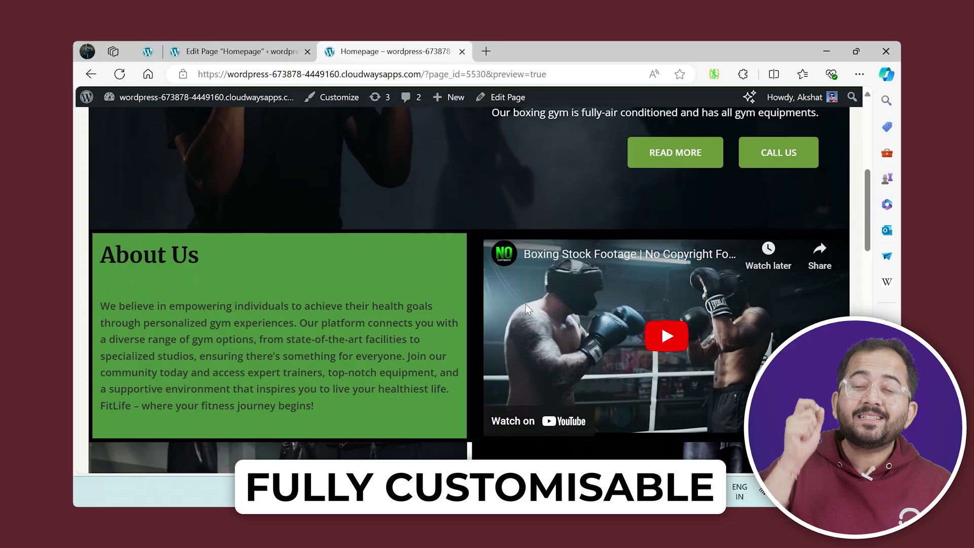
{"action": "scroll", "coordinate": [525, 309], "scroll_direction": "down", "scroll_amount": 2}
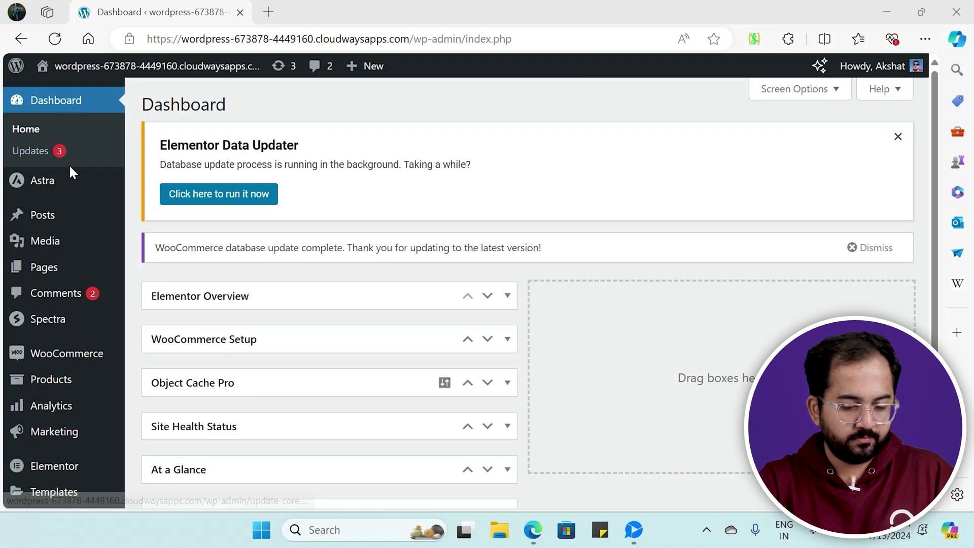
Step: Create a new blank page titled 'Homepage' and hide its title from the page
{"action": "mouse_move", "coordinate": [45, 272]}
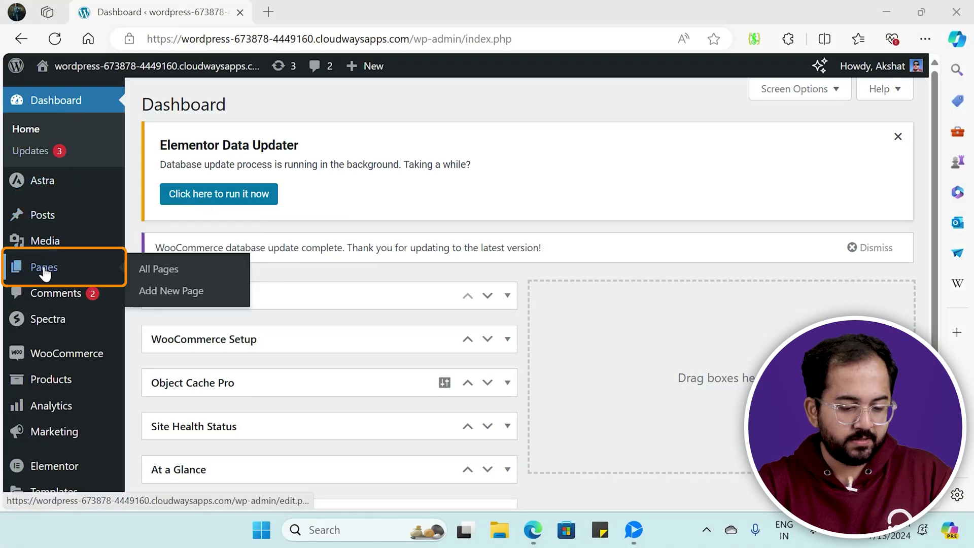
{"action": "left_click", "coordinate": [161, 293]}
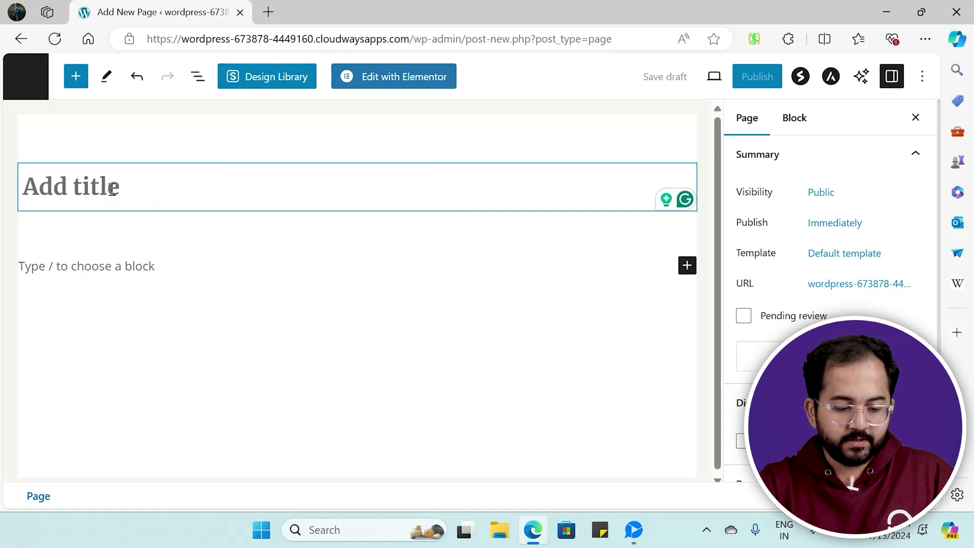
{"action": "type", "text": "Homepage"}
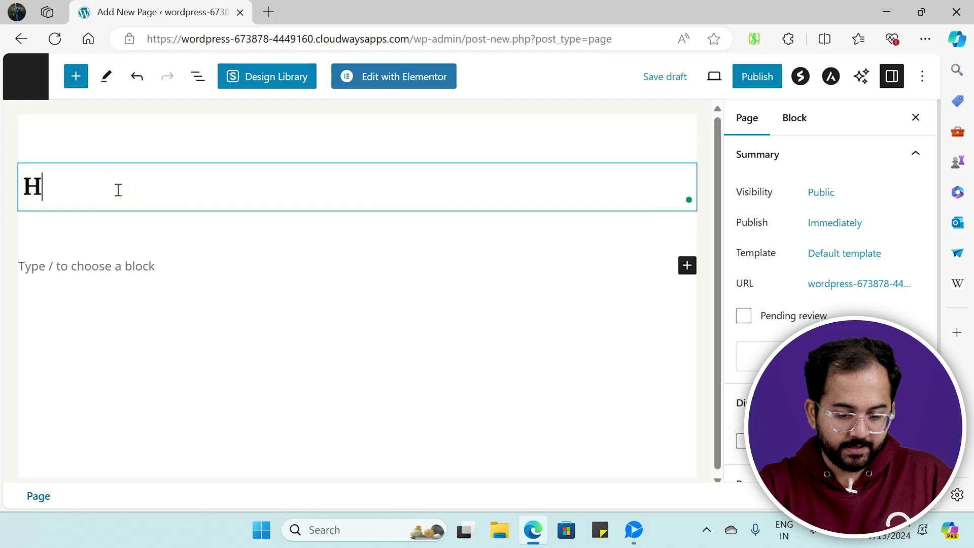
{"action": "left_click", "coordinate": [94, 186]}
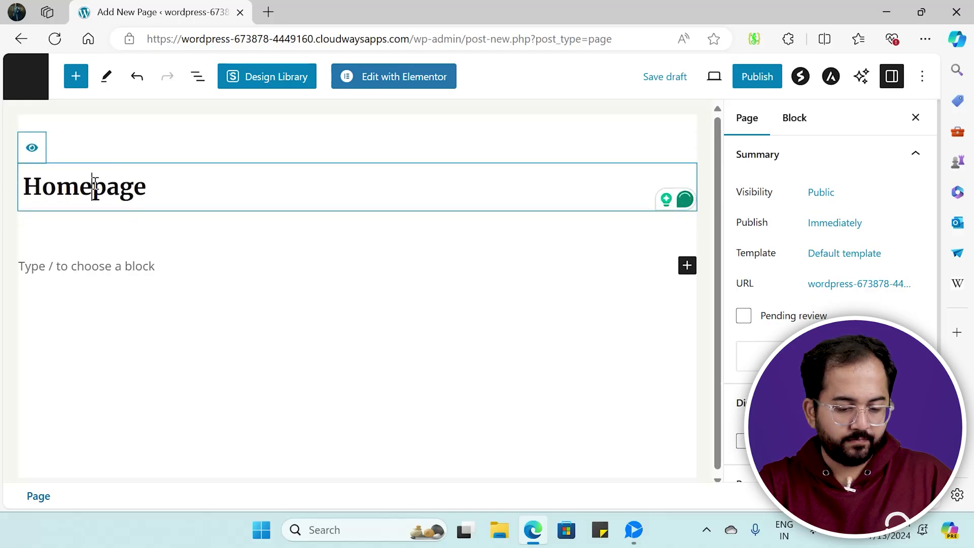
{"action": "left_click", "coordinate": [33, 148]}
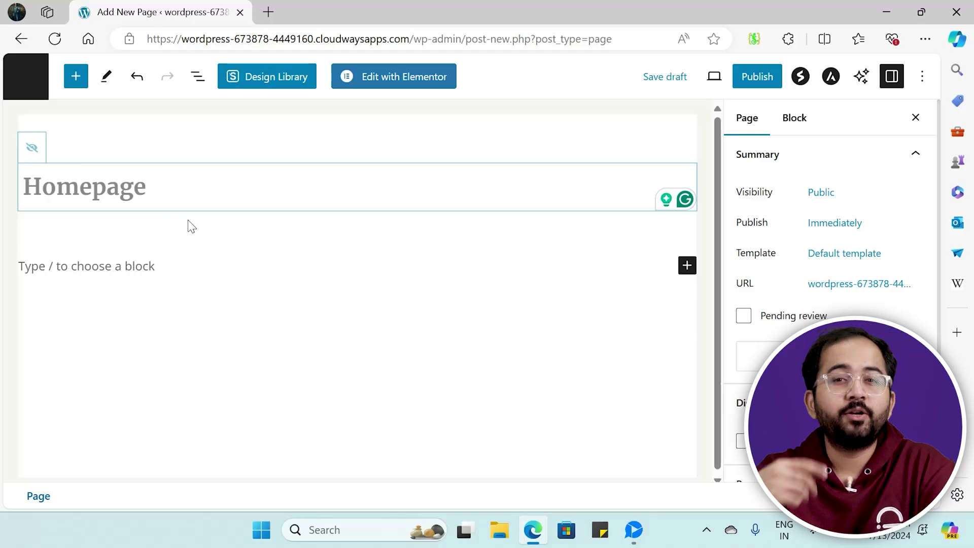
Step: Insert the boxer-with-yellow-hand-wraps photo from the Media Library as a full-width Image block
{"action": "left_click", "coordinate": [686, 269]}
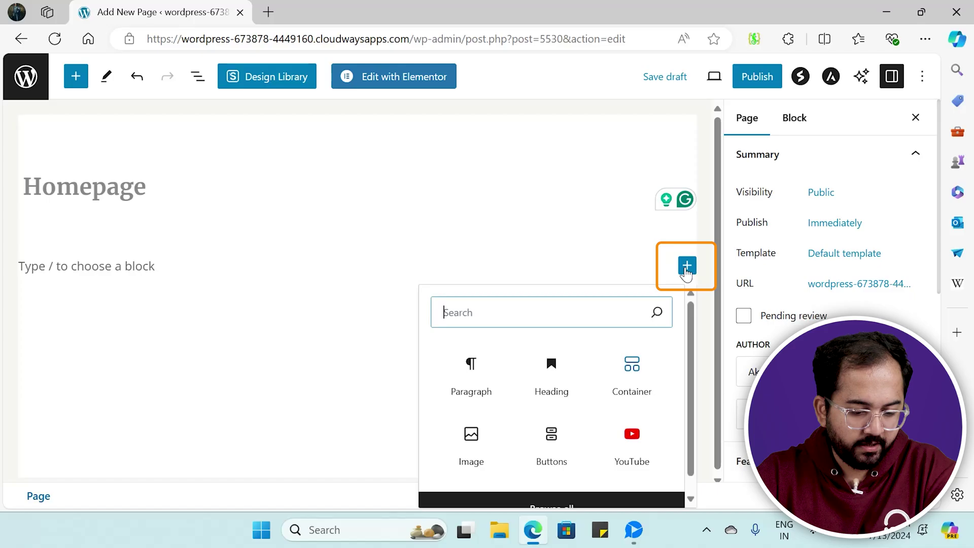
{"action": "type", "text": "image"}
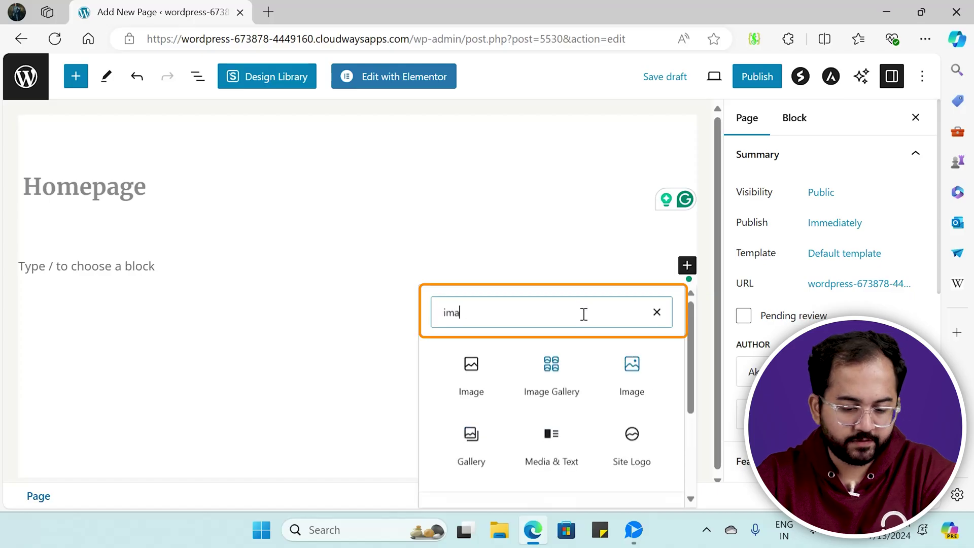
{"action": "left_click", "coordinate": [471, 374]}
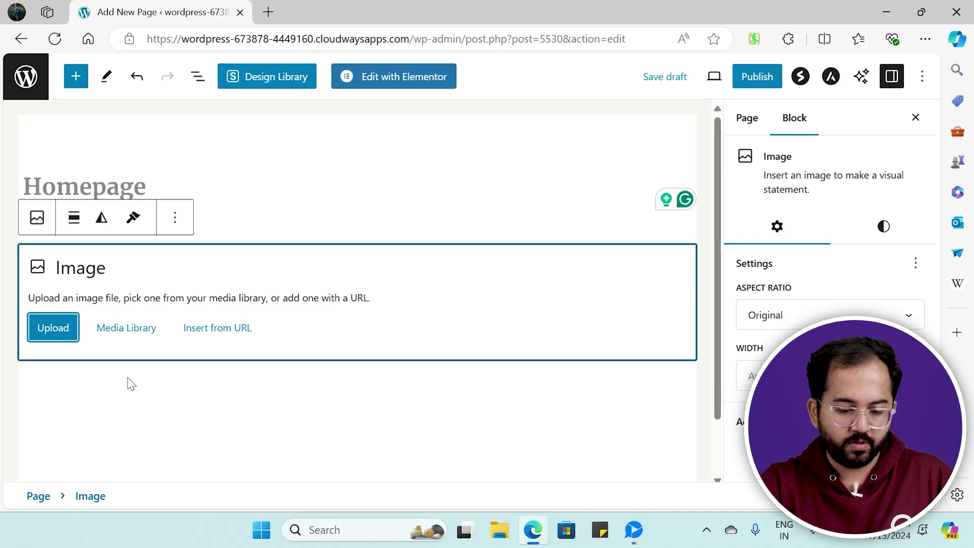
{"action": "left_click", "coordinate": [121, 334]}
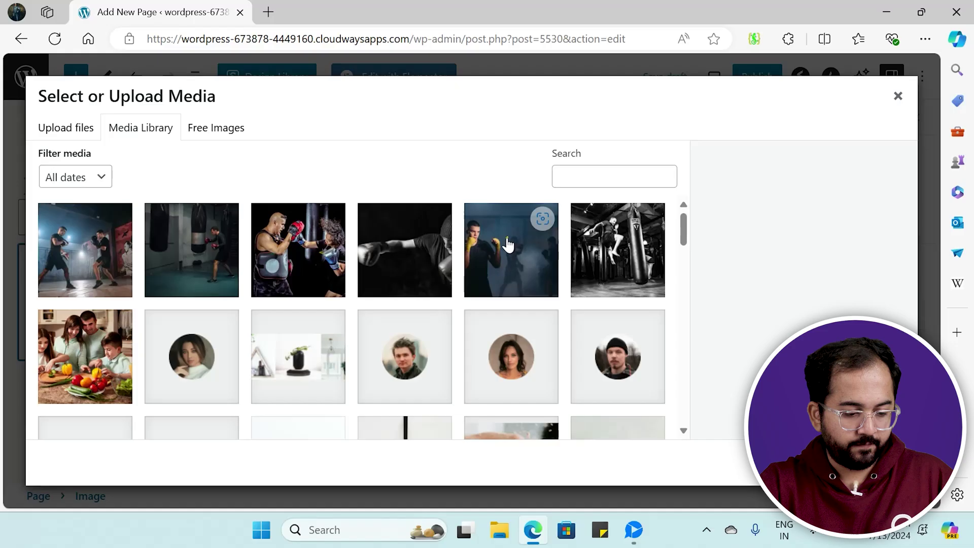
{"action": "left_click", "coordinate": [507, 245]}
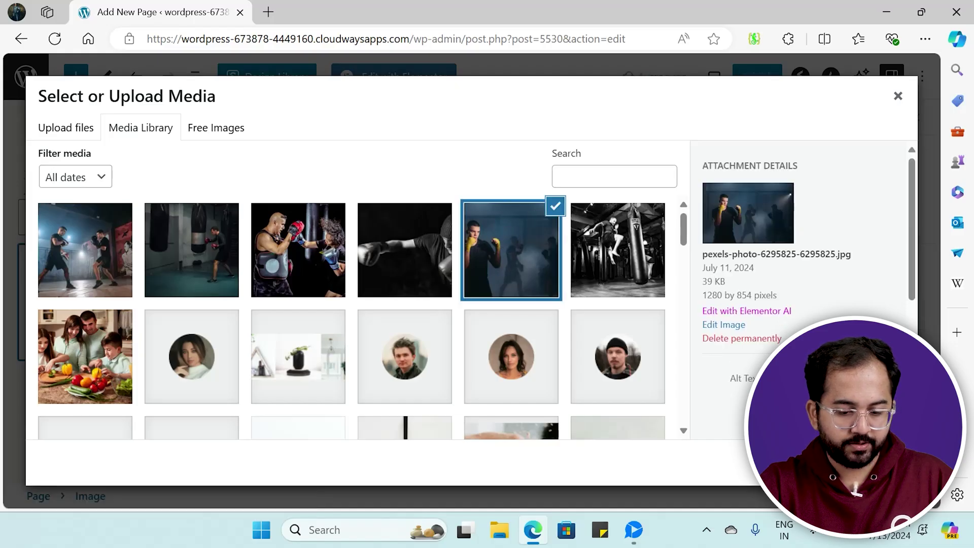
{"action": "left_click", "coordinate": [882, 463]}
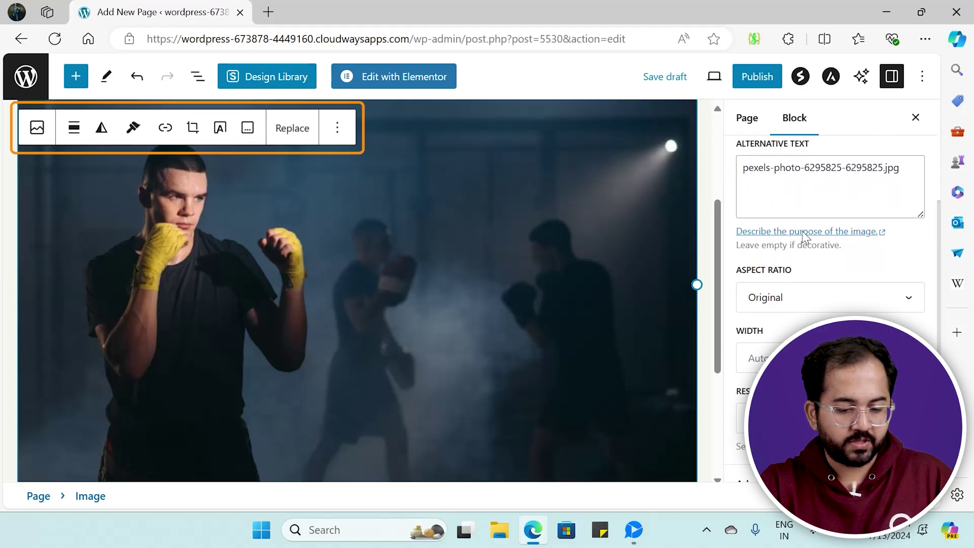
{"action": "left_click", "coordinate": [74, 127]}
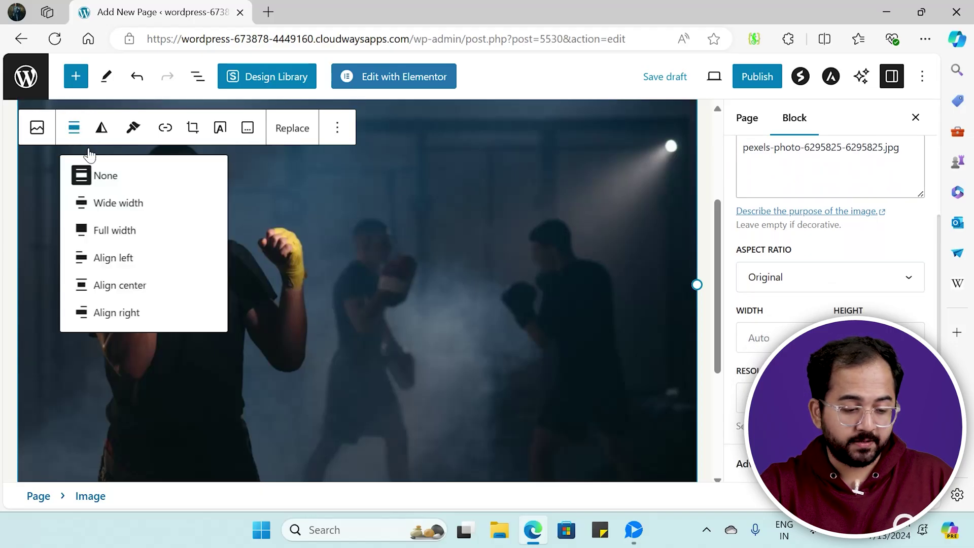
{"action": "left_click", "coordinate": [112, 231]}
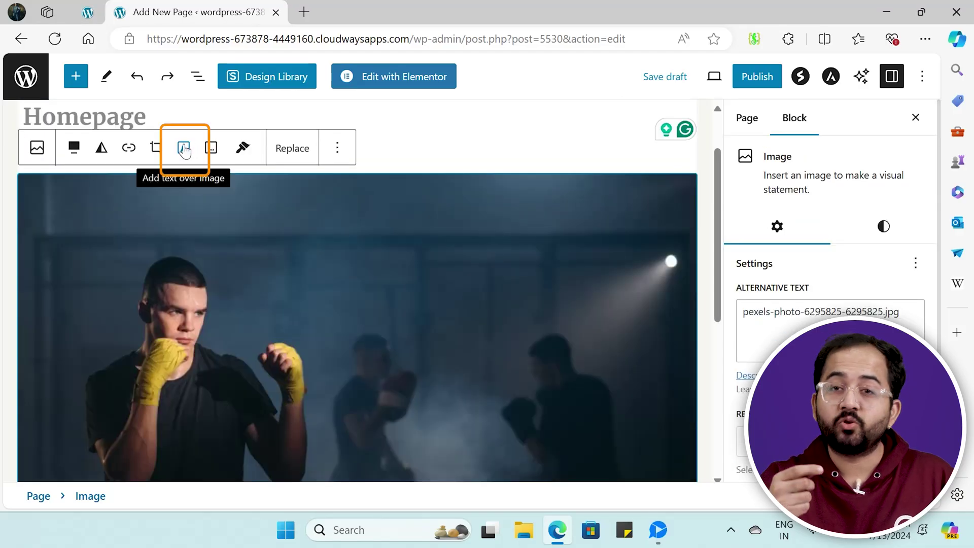
Step: Turn the boxer photo into a Cover and add the heading 'Get fit and fight-ready'
{"action": "left_click", "coordinate": [184, 148]}
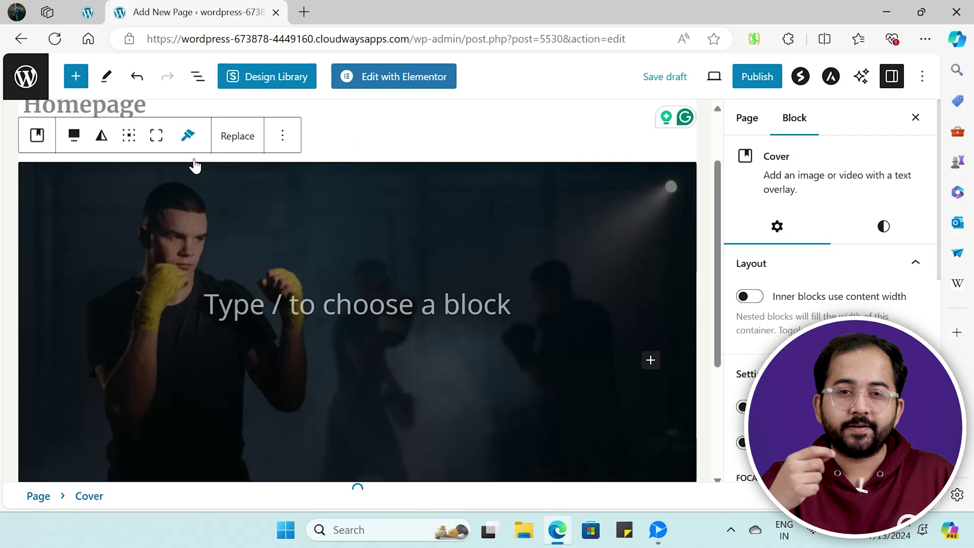
{"action": "left_click", "coordinate": [277, 303]}
{"action": "left_click", "coordinate": [116, 253]}
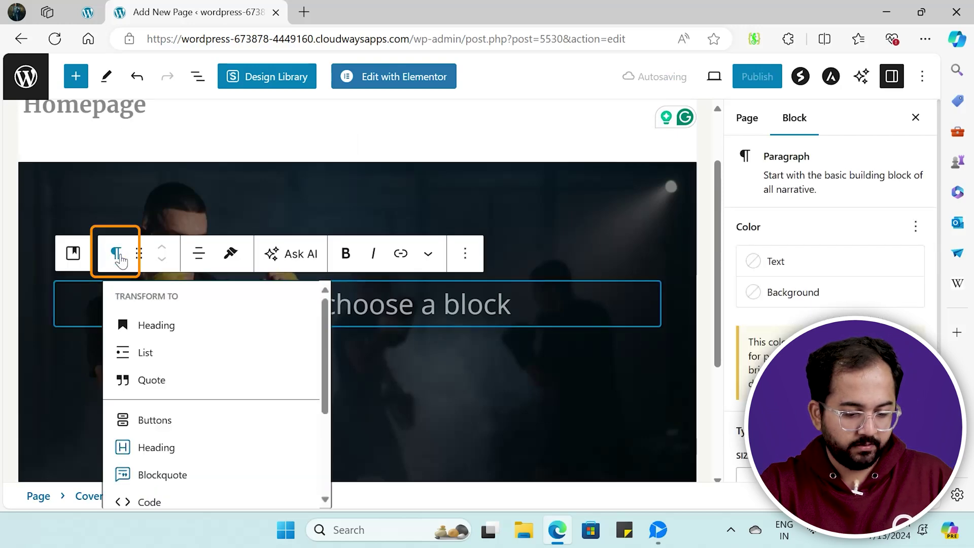
{"action": "left_click", "coordinate": [156, 327]}
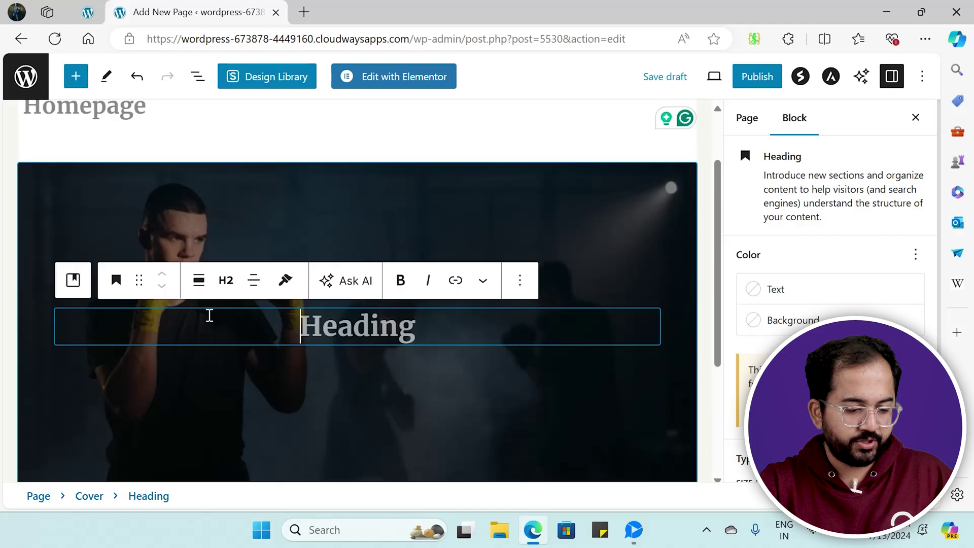
{"action": "left_click", "coordinate": [326, 328]}
{"action": "type", "text": "Get fit and fight-ready"}
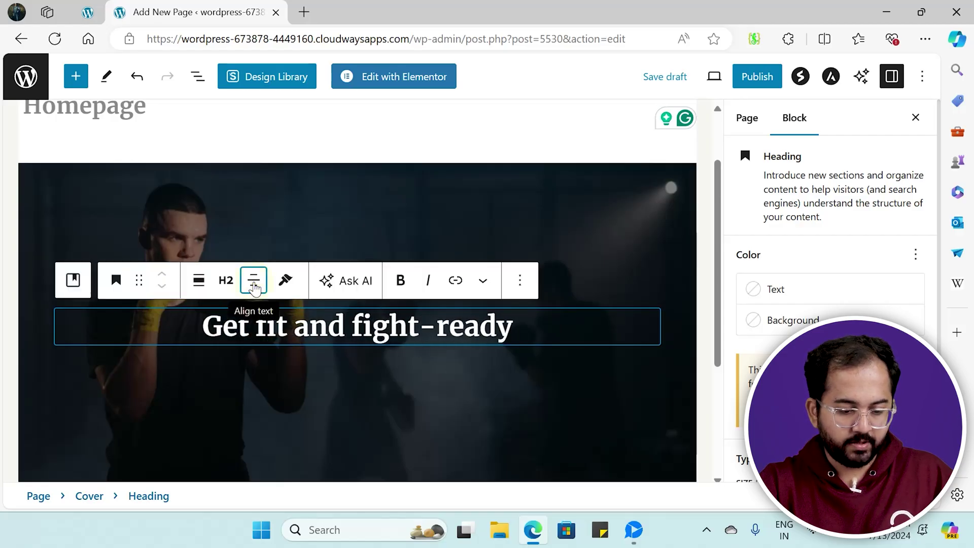
Step: Right-align the heading and adjust its background colour and dimension settings
{"action": "left_click", "coordinate": [253, 280]}
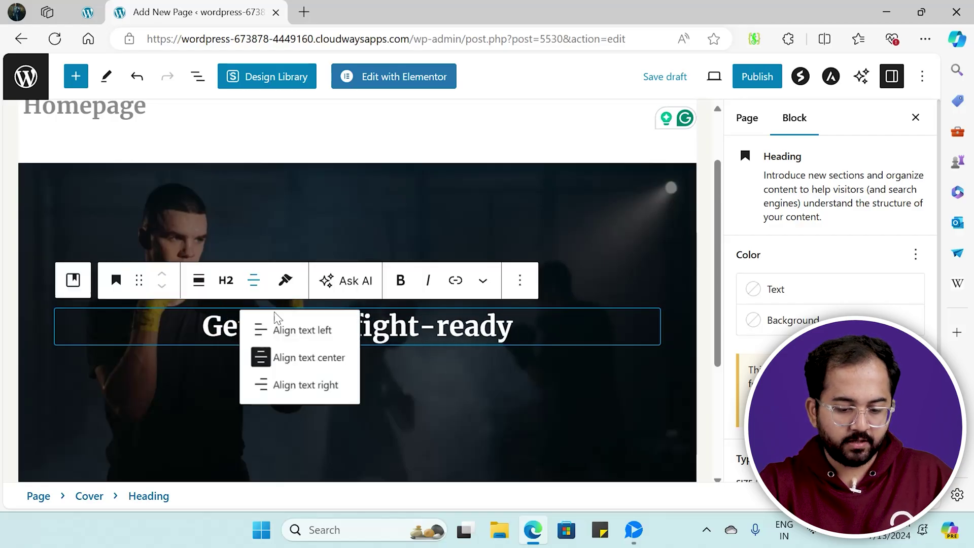
{"action": "left_click", "coordinate": [319, 386]}
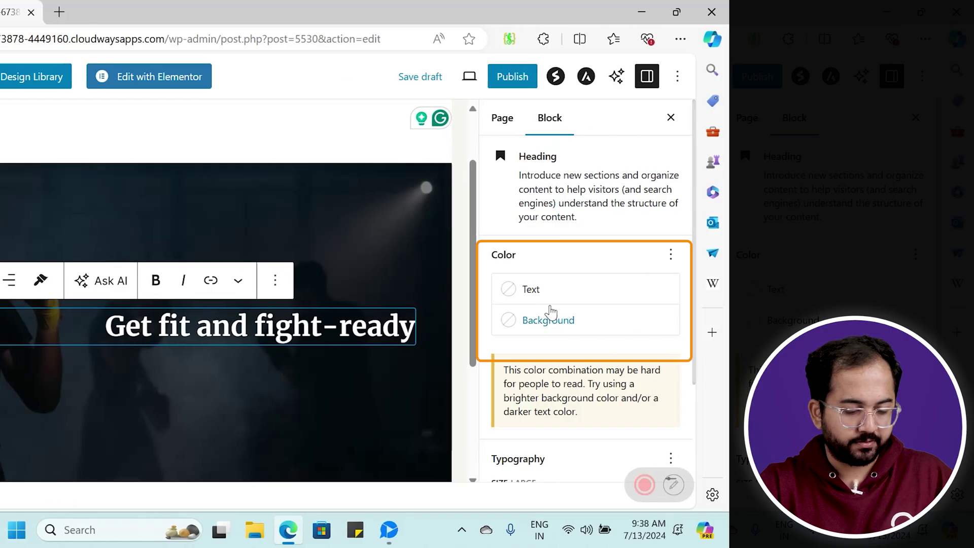
{"action": "left_click", "coordinate": [551, 311]}
{"action": "scroll", "coordinate": [670, 426], "scroll_direction": "down", "scroll_amount": 3}
{"action": "left_click", "coordinate": [670, 426]}
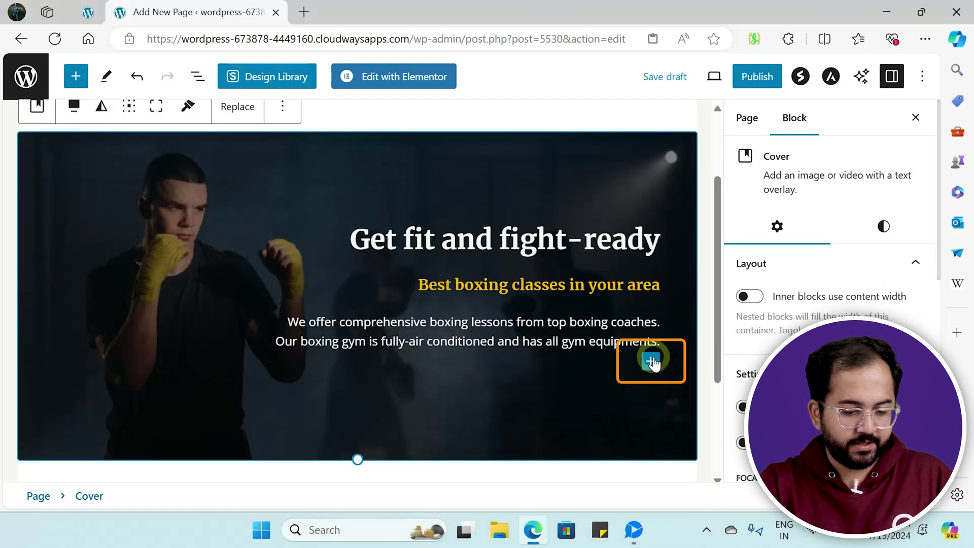
Step: Add a Buttons block inside the cover with a 'CALL US' button
{"action": "left_click", "coordinate": [650, 361]}
{"action": "type", "text": "buttons"}
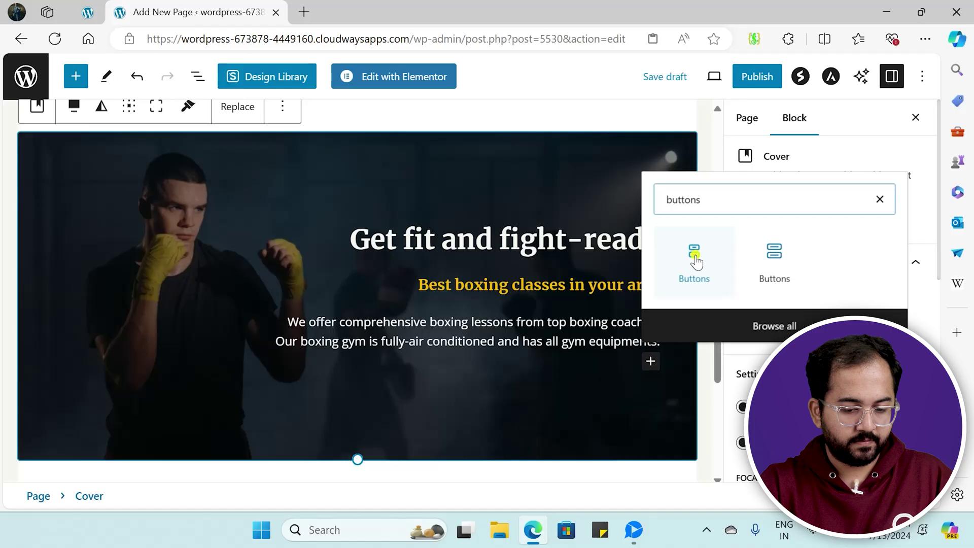
{"action": "left_click", "coordinate": [695, 259]}
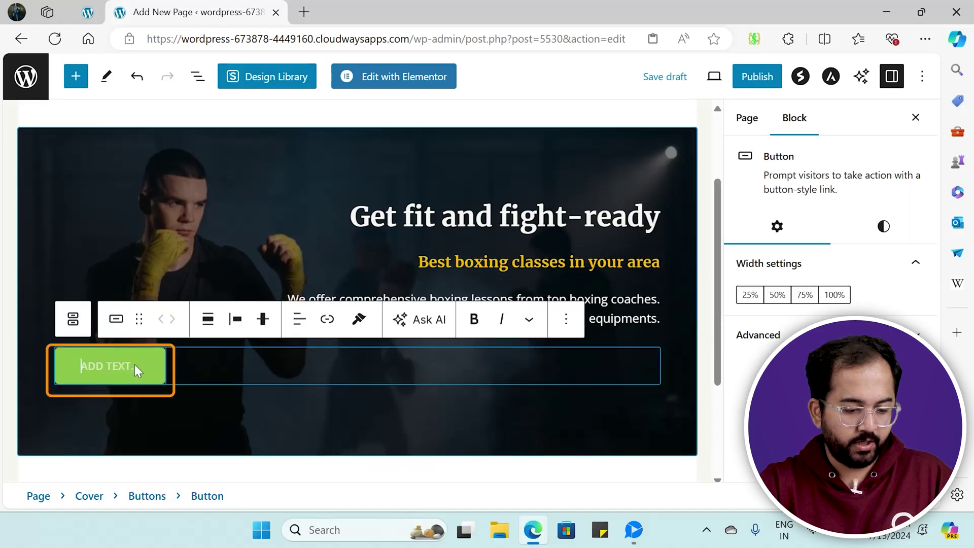
{"action": "type", "text": "CALL US"}
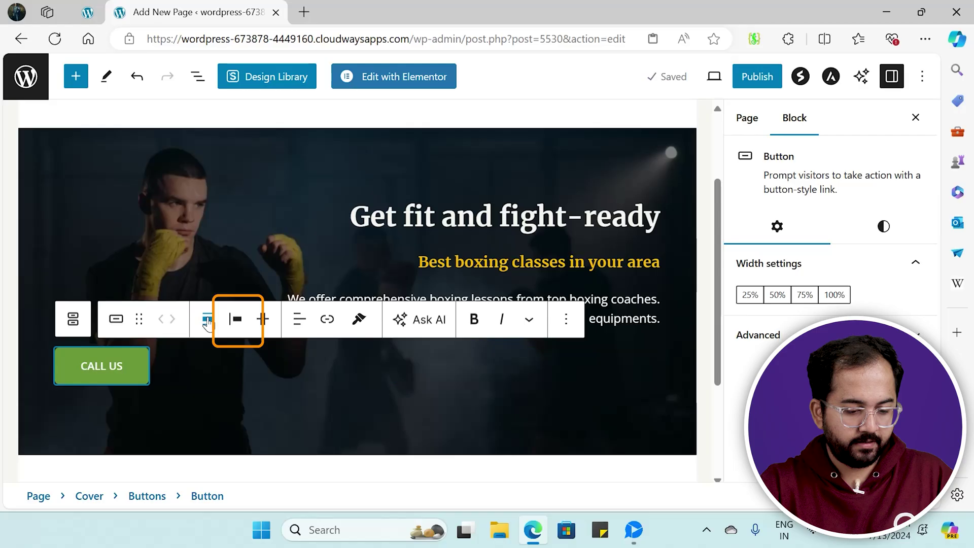
{"action": "left_click", "coordinate": [238, 325]}
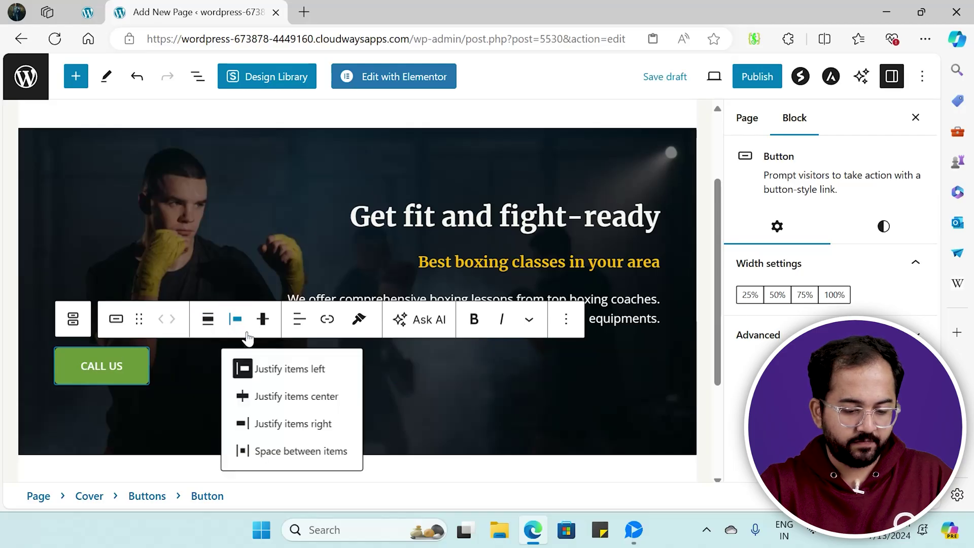
{"action": "left_click", "coordinate": [285, 425]}
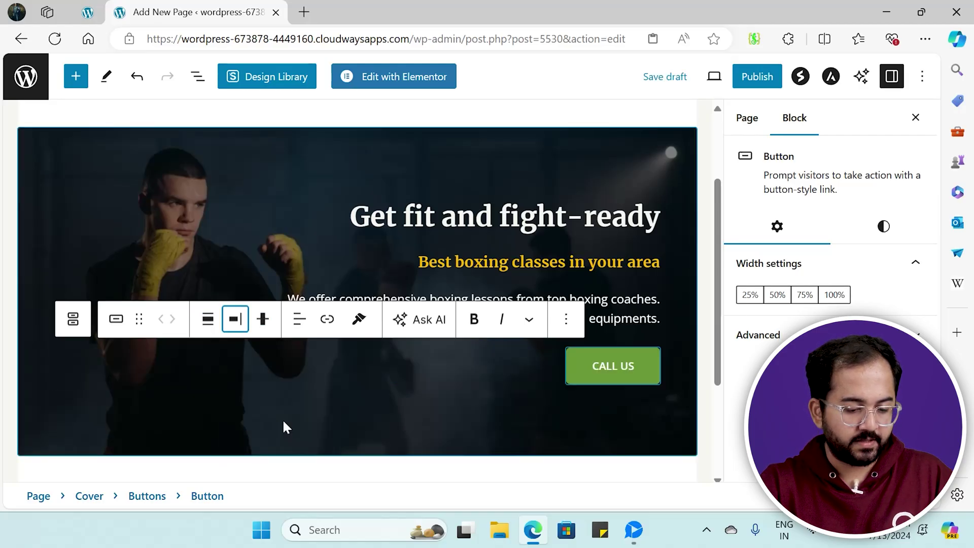
{"action": "left_click", "coordinate": [326, 327]}
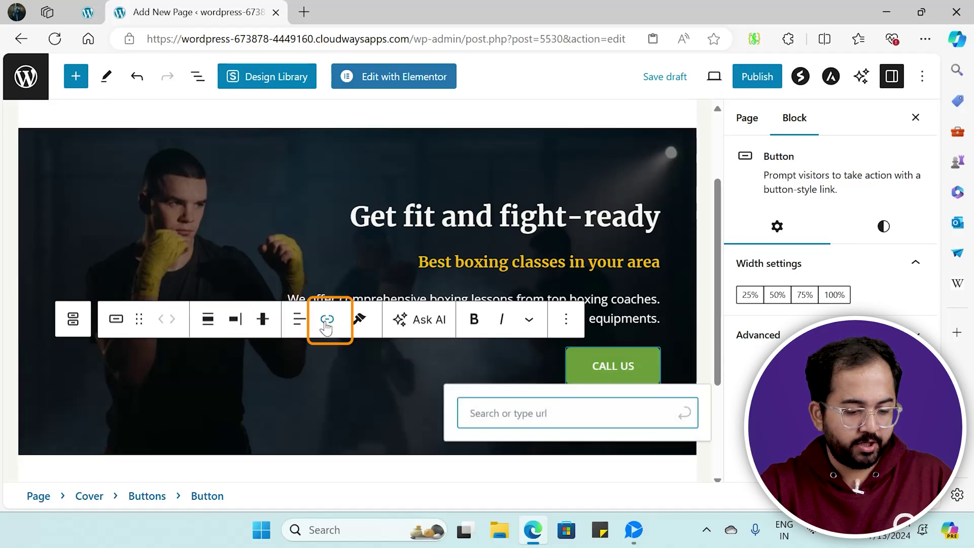
{"action": "type", "text": "www.google.com"}
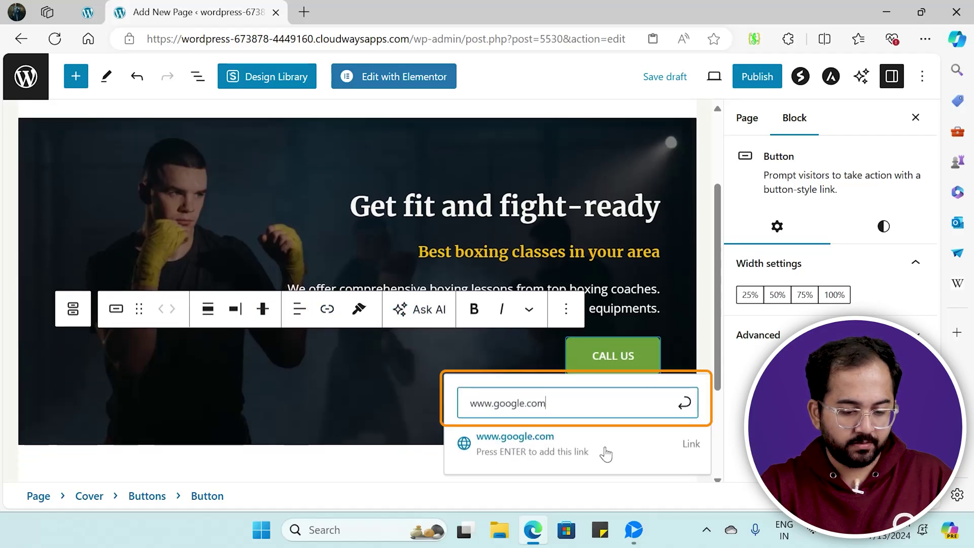
Step: Apply the google.com link to CALL US and duplicate the button
{"action": "left_click", "coordinate": [684, 403]}
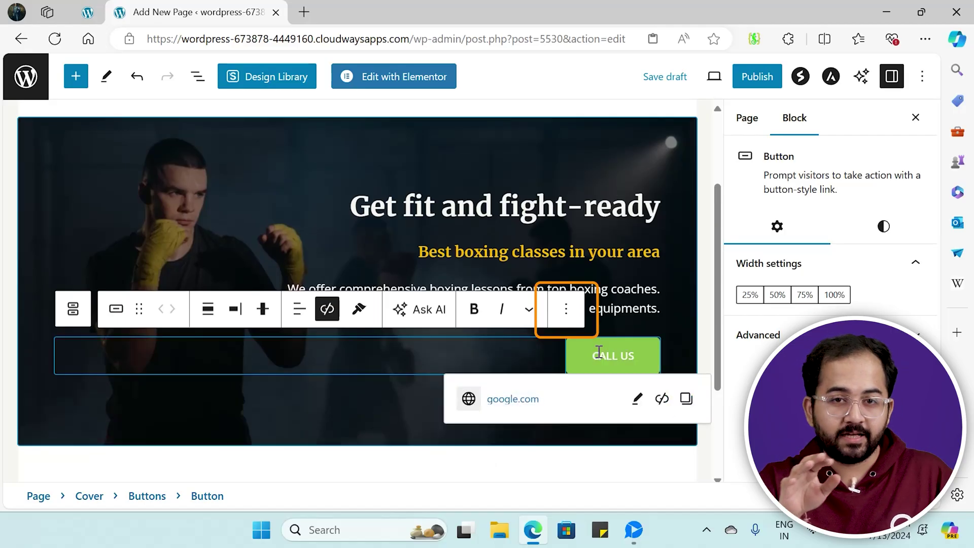
{"action": "left_click", "coordinate": [566, 308]}
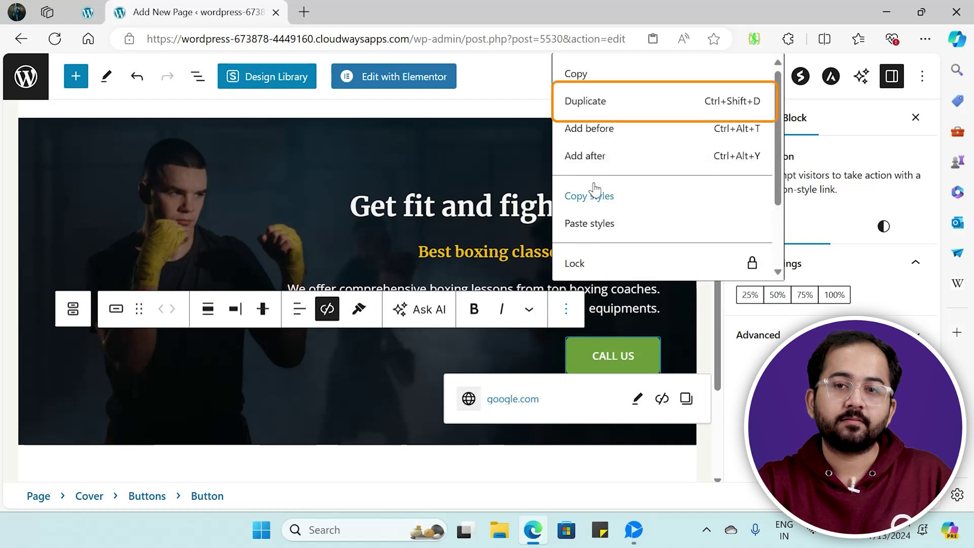
{"action": "left_click", "coordinate": [602, 103]}
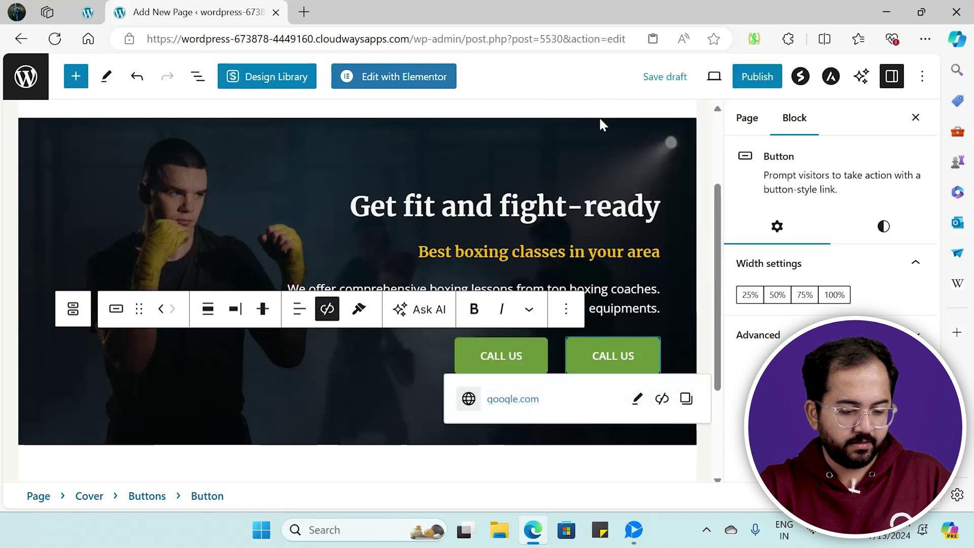
{"action": "left_click", "coordinate": [521, 355]}
{"action": "key", "text": "BackSpace"}
{"action": "key", "text": "BackSpace"}
{"action": "key", "text": "BackSpace"}
{"action": "key", "text": "BackSpace"}
{"action": "key", "text": "BackSpace"}
{"action": "key", "text": "BackSpace"}
{"action": "key", "text": "BackSpace"}
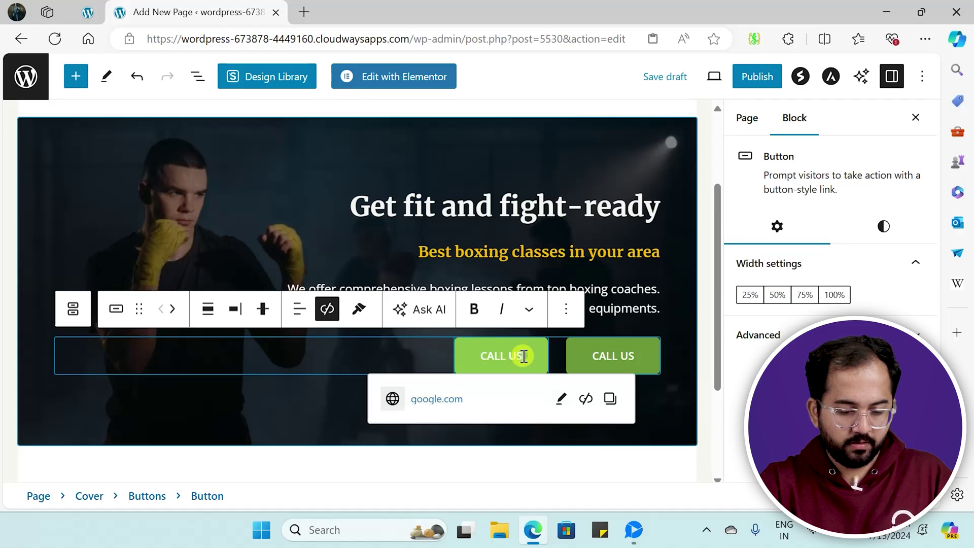
{"action": "type", "text": "READ MORE"}
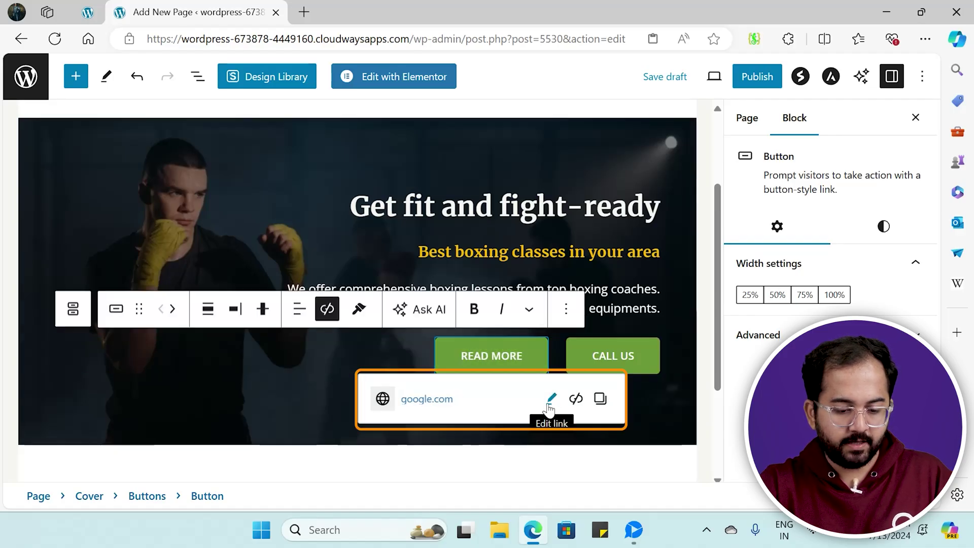
{"action": "left_click", "coordinate": [550, 400]}
{"action": "double_click", "coordinate": [445, 403]}
{"action": "type", "text": "YAHOO"}
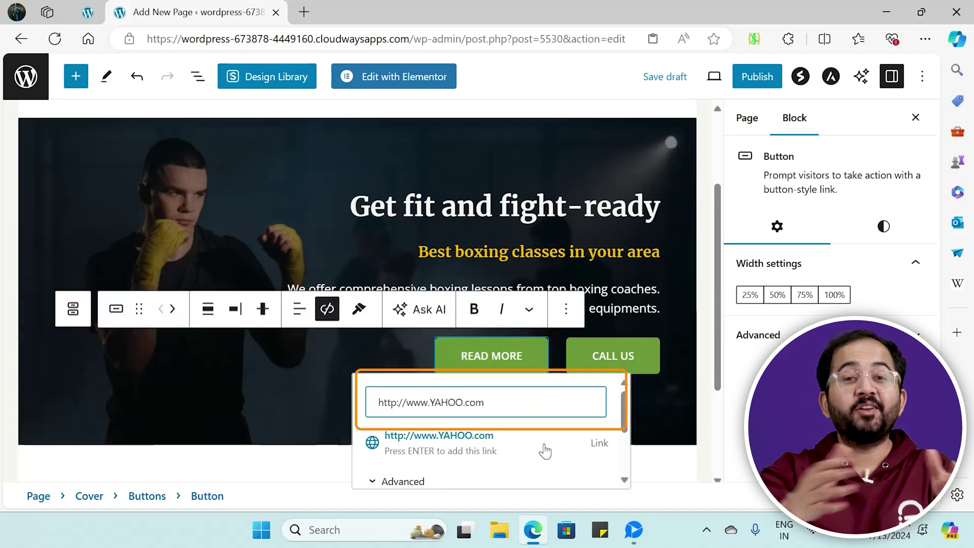
{"action": "left_click", "coordinate": [544, 448]}
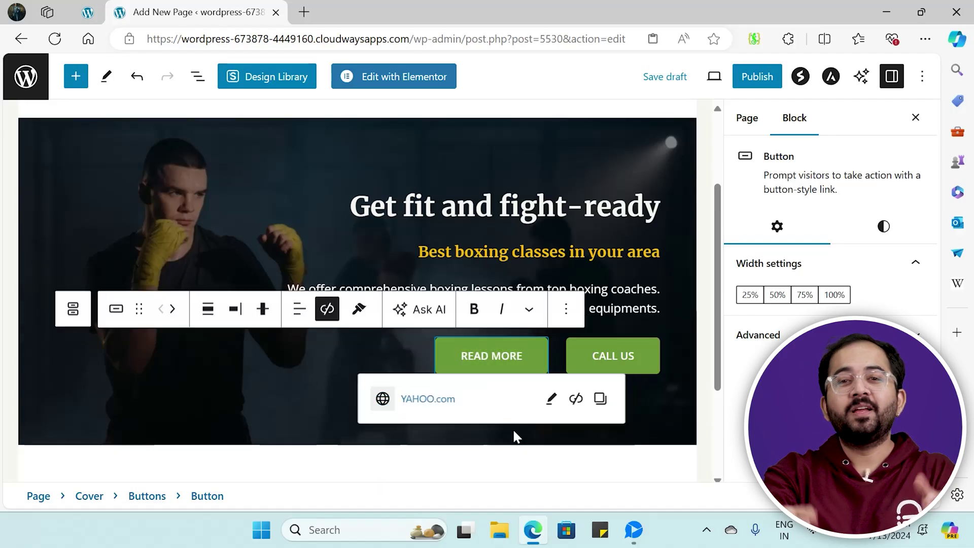
Step: Save the Homepage draft with Ctrl+S and preview it in a new tab
{"action": "left_click", "coordinate": [484, 462]}
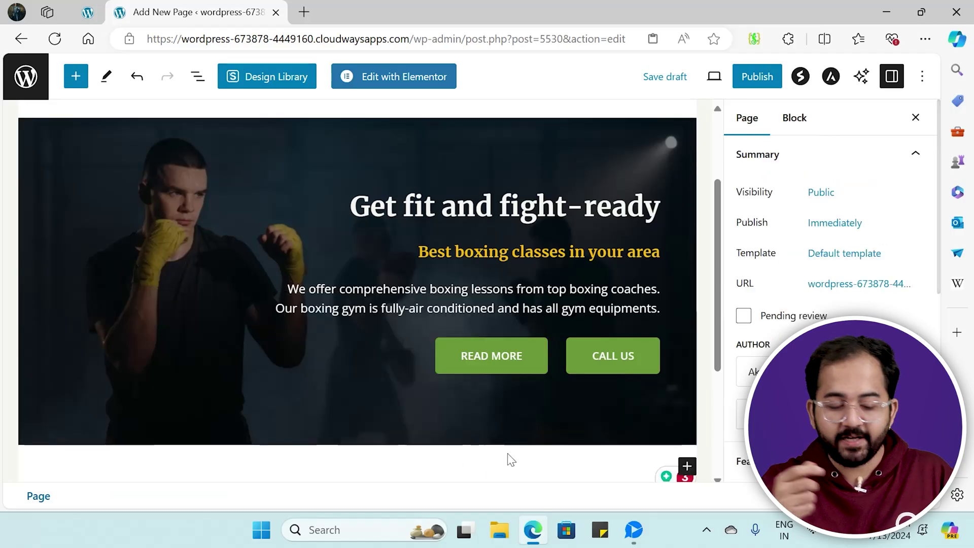
{"action": "key", "text": "ctrl+s"}
{"action": "left_click", "coordinate": [714, 76]}
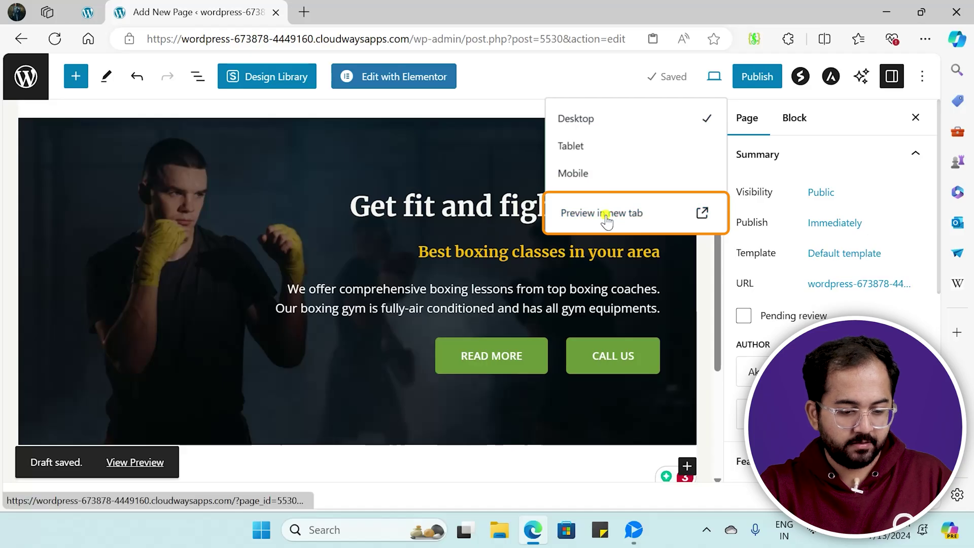
{"action": "left_click", "coordinate": [608, 214]}
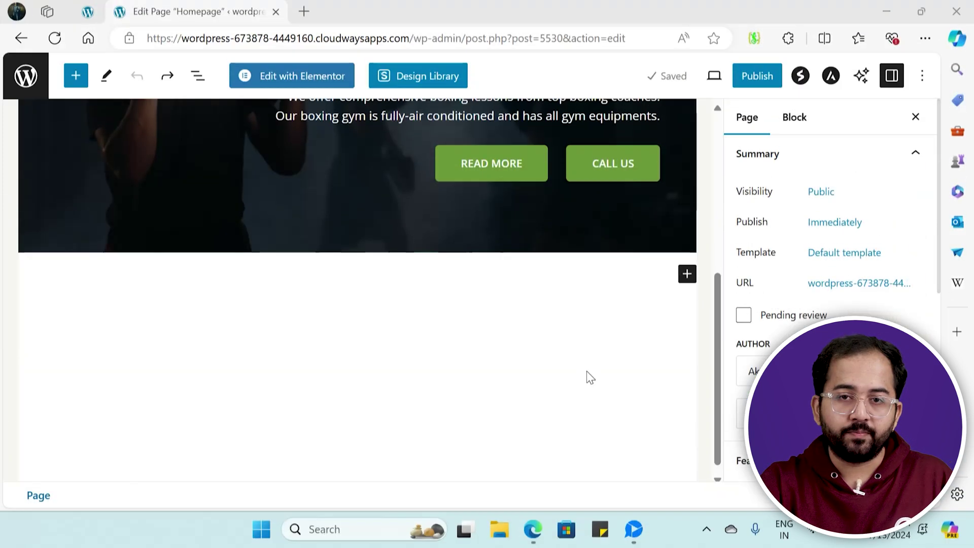
Step: Insert a two-column Container block below the hero
{"action": "left_click", "coordinate": [686, 277]}
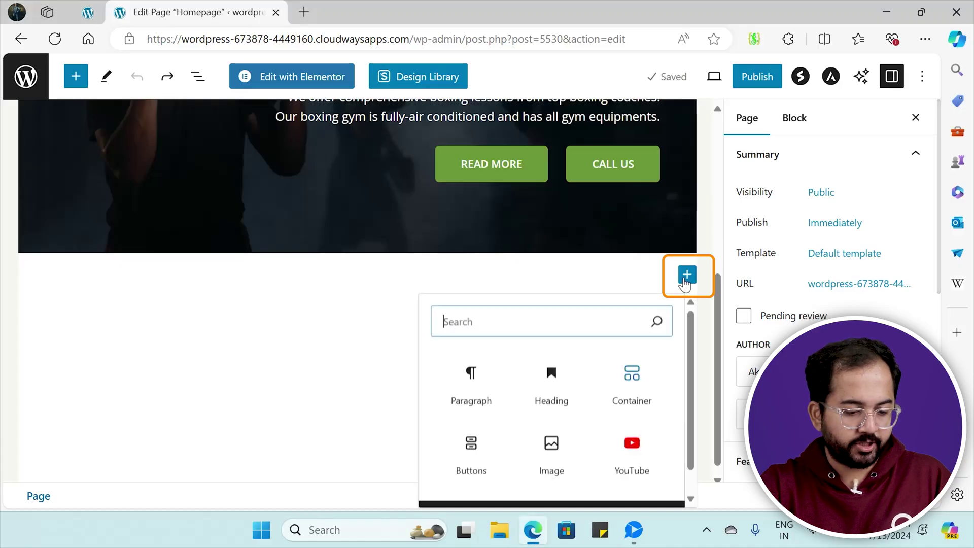
{"action": "type", "text": "contain"}
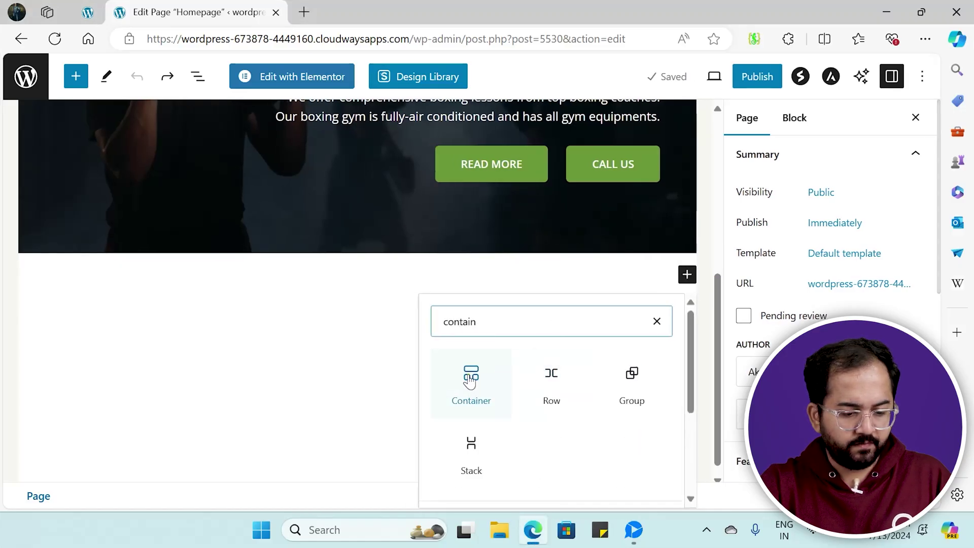
{"action": "left_click", "coordinate": [470, 382]}
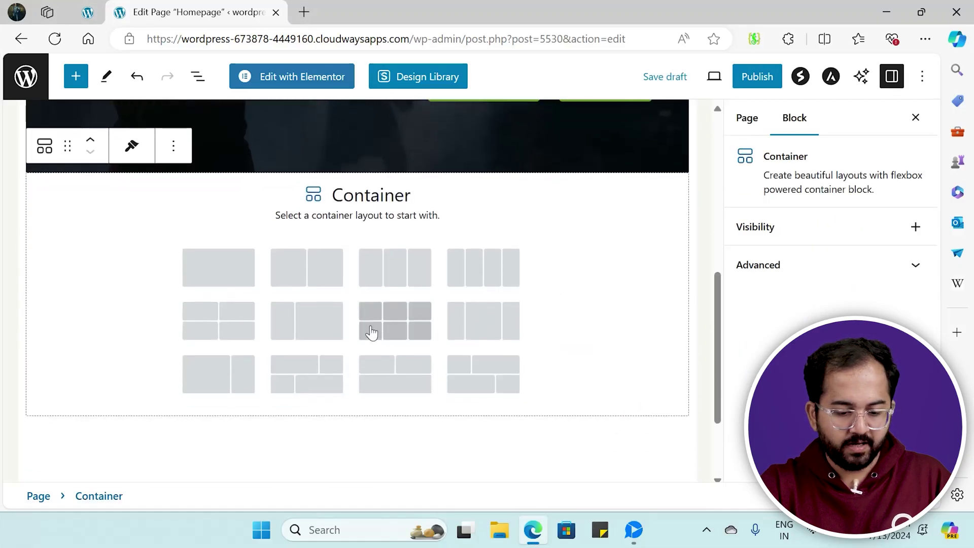
{"action": "left_click", "coordinate": [318, 274]}
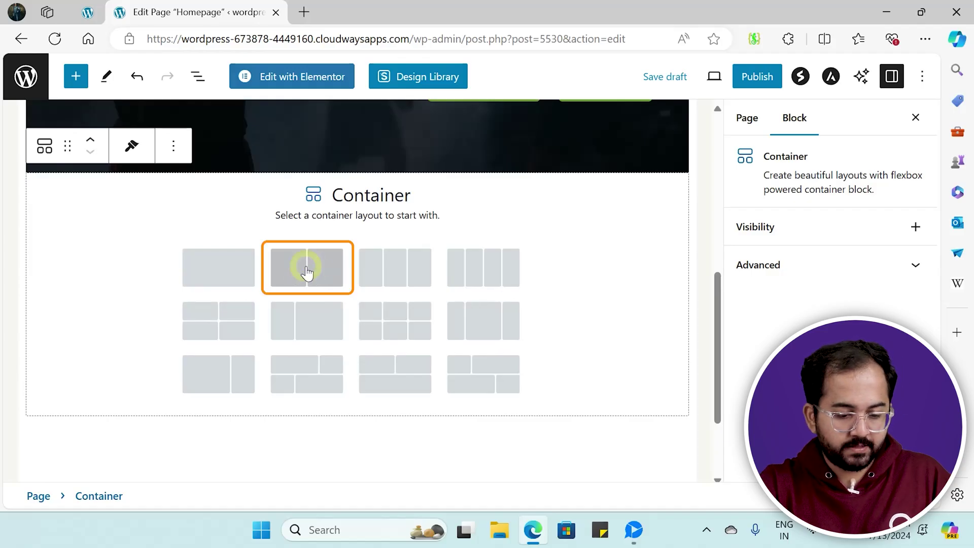
{"action": "left_click", "coordinate": [307, 272]}
Step: Fill the left column with an 'About Us' heading and the pasted gym introduction paragraph
{"action": "left_click", "coordinate": [186, 296]}
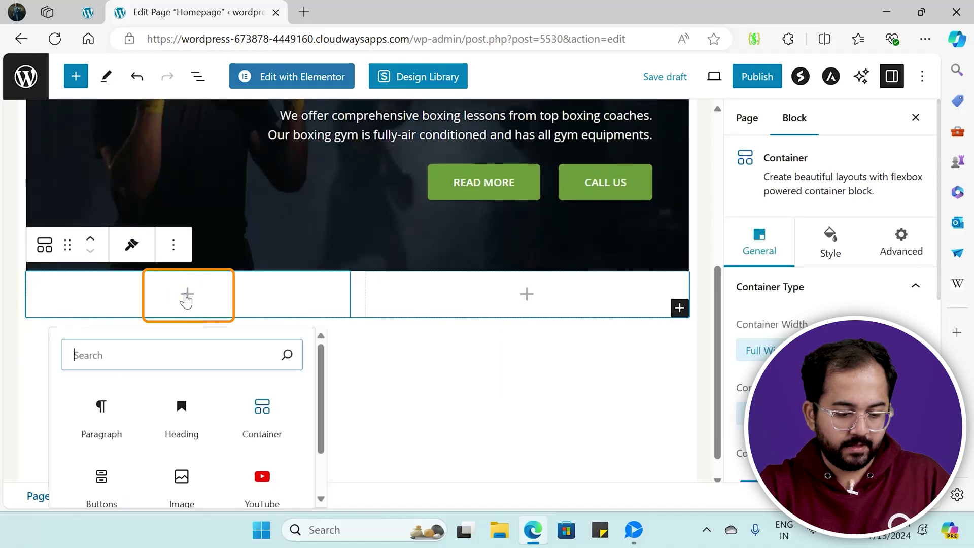
{"action": "left_click", "coordinate": [181, 411]}
{"action": "type", "text": "About Us"}
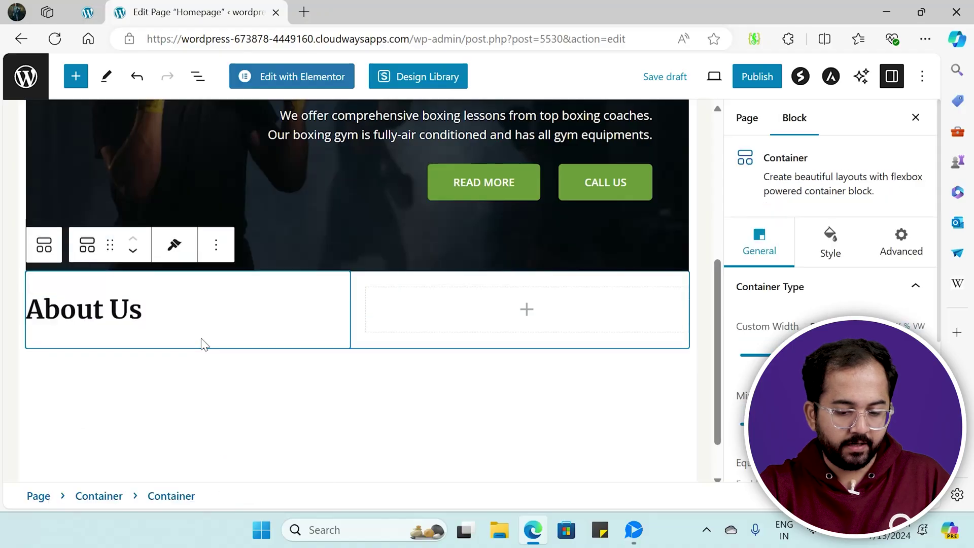
{"action": "left_click", "coordinate": [341, 338]}
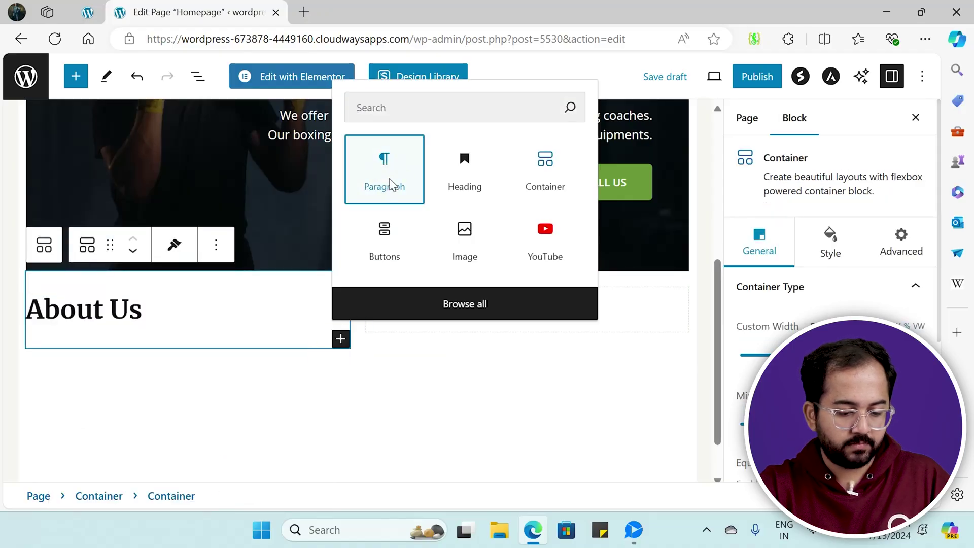
{"action": "left_click", "coordinate": [391, 183]}
{"action": "type", "text": "We believe in empowering individuals to achieve their health goals through personalized gym experiences. Our platform connects you with a diverse range of gym options, from state-of-the-art facilities to specialized studios, ensuring there's something for everyone. Join our community today and access expert trainers, top-notch equipment, and a supportive environment that inspires you to live your healthiest life. FitLife – where your fitness journey begins!"}
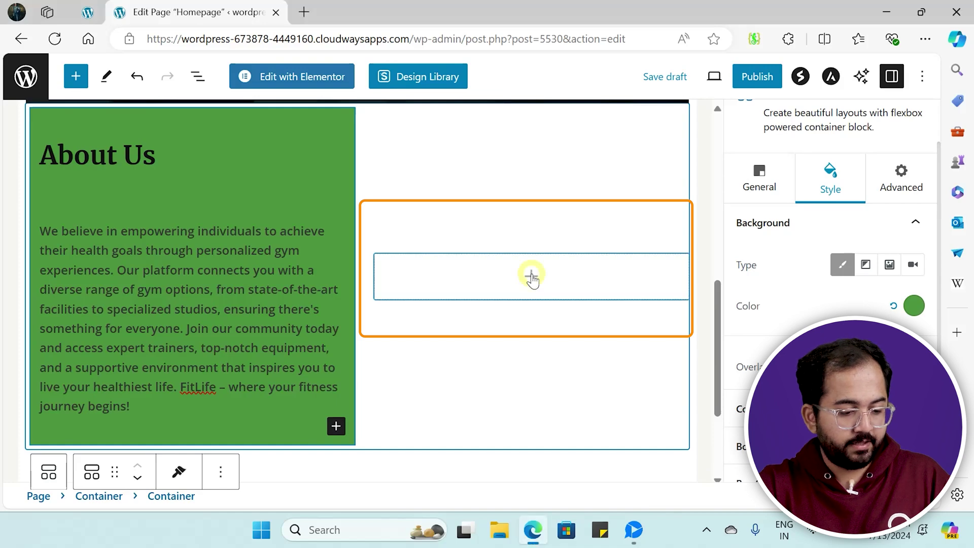
Step: Embed the boxing stock-footage YouTube video in the right column from its pasted link
{"action": "left_click", "coordinate": [531, 278]}
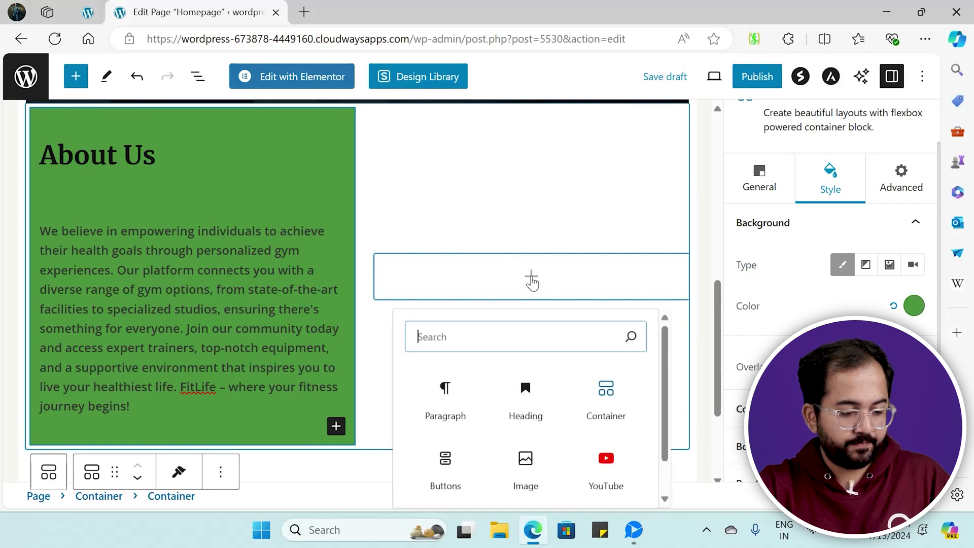
{"action": "left_click", "coordinate": [606, 465]}
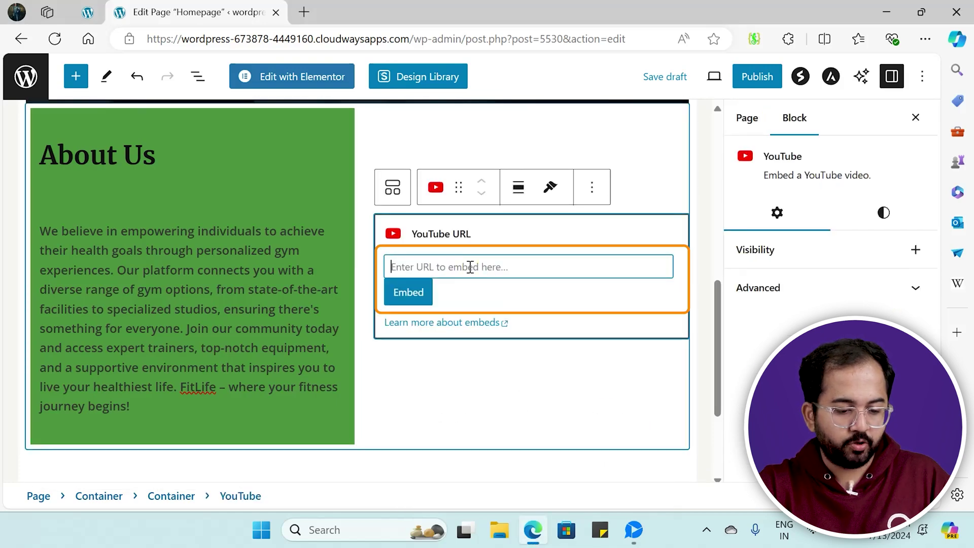
{"action": "type", "text": "https://youtu.be/Q51ySCWX9Vc?si=tsfvJjr6vqE6SgZt"}
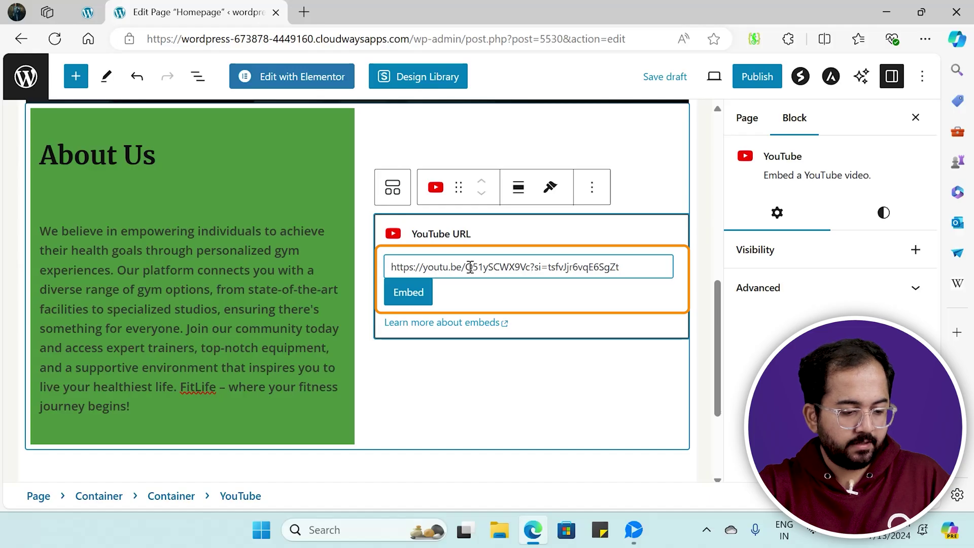
{"action": "left_click", "coordinate": [408, 295]}
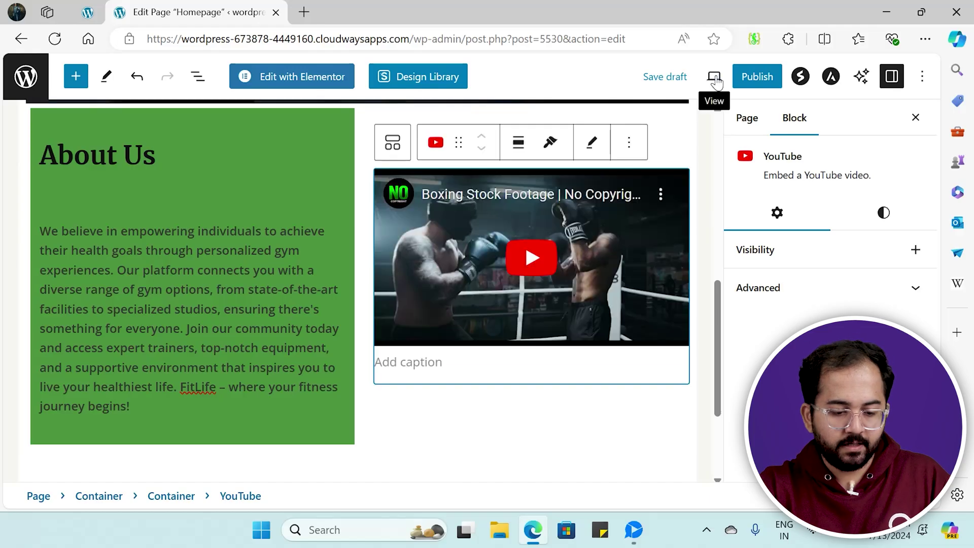
{"action": "left_click", "coordinate": [714, 79]}
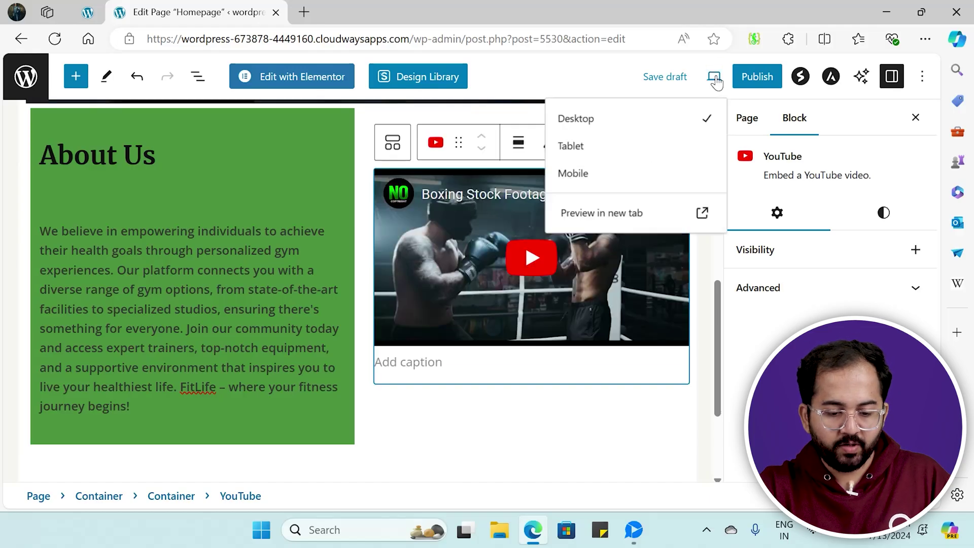
Step: Preview the Homepage in a new tab and play the embedded boxing video beside About Us
{"action": "left_click", "coordinate": [615, 213]}
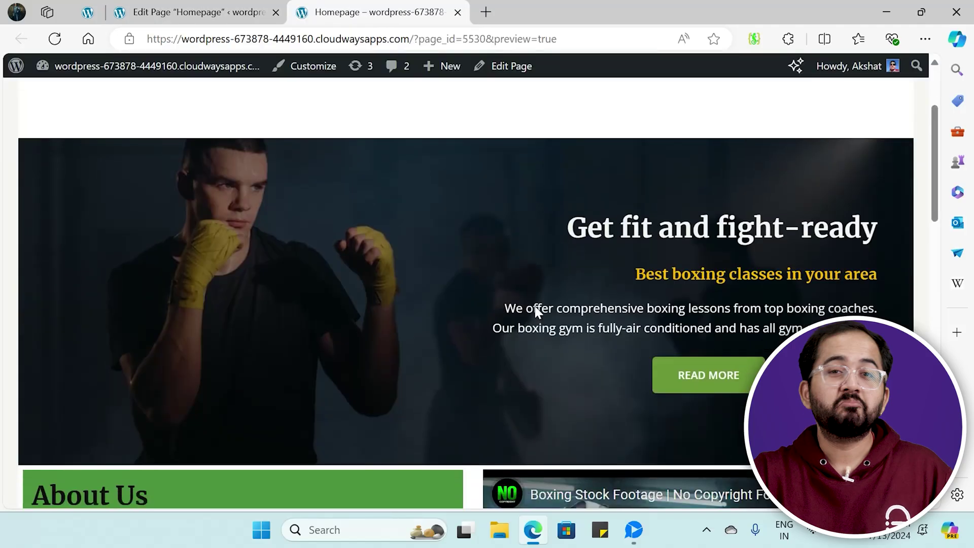
{"action": "scroll", "coordinate": [535, 306], "scroll_direction": "down", "scroll_amount": 5}
{"action": "left_click", "coordinate": [693, 331]}
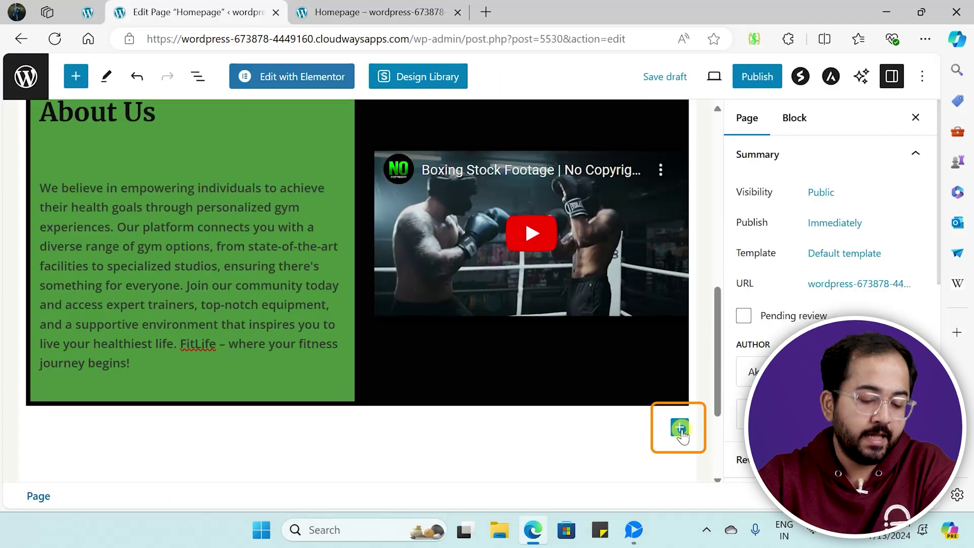
Step: Add a new container below the About Us row with a five-photo boxing Image Gallery
{"action": "left_click", "coordinate": [680, 430]}
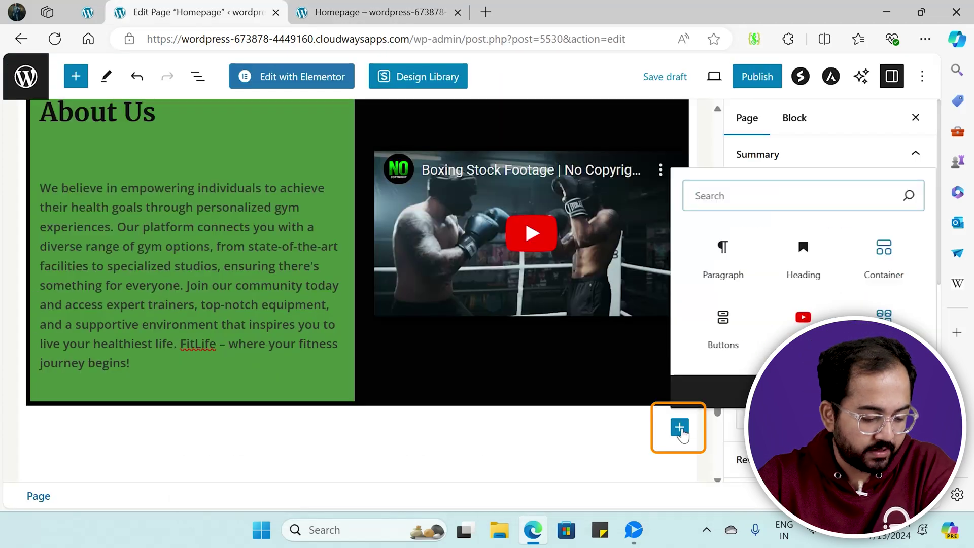
{"action": "left_click", "coordinate": [886, 260]}
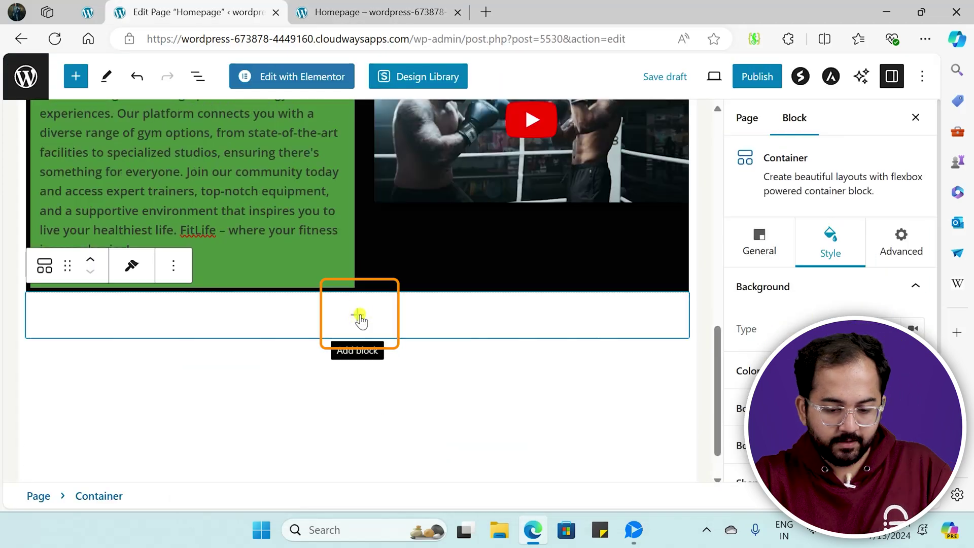
{"action": "left_click", "coordinate": [358, 317]}
{"action": "scroll", "coordinate": [434, 448], "scroll_direction": "down", "scroll_amount": 3}
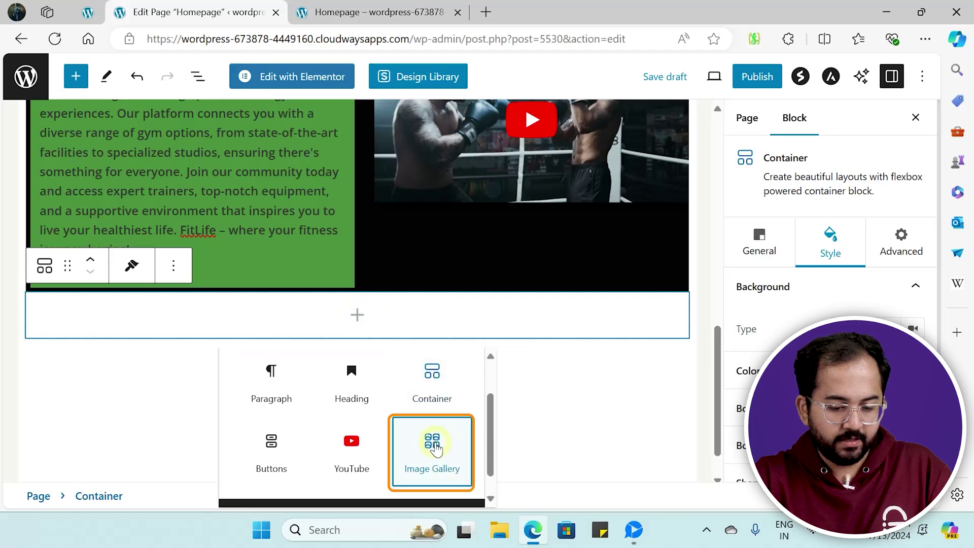
{"action": "left_click", "coordinate": [434, 452]}
{"action": "left_click", "coordinate": [355, 398]}
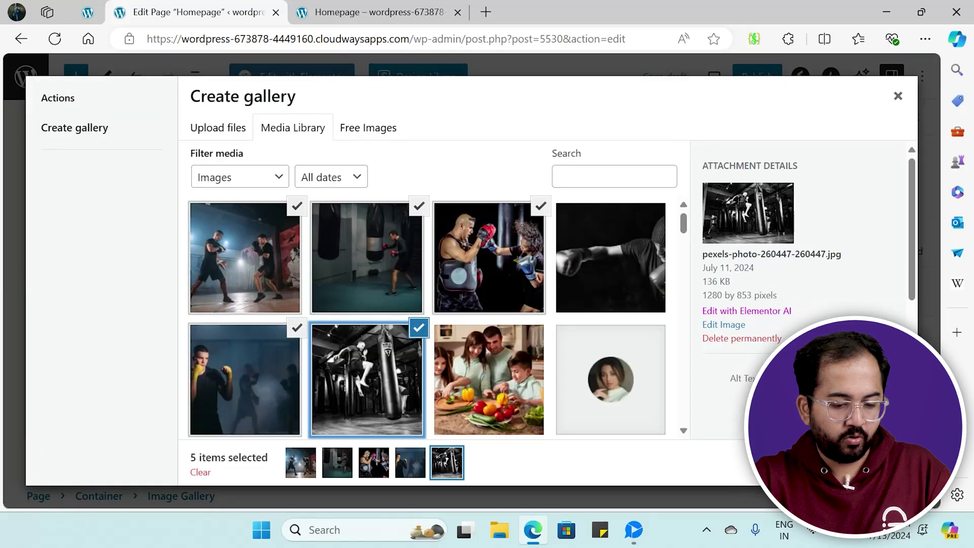
{"action": "left_click", "coordinate": [860, 462]}
{"action": "left_click", "coordinate": [860, 462]}
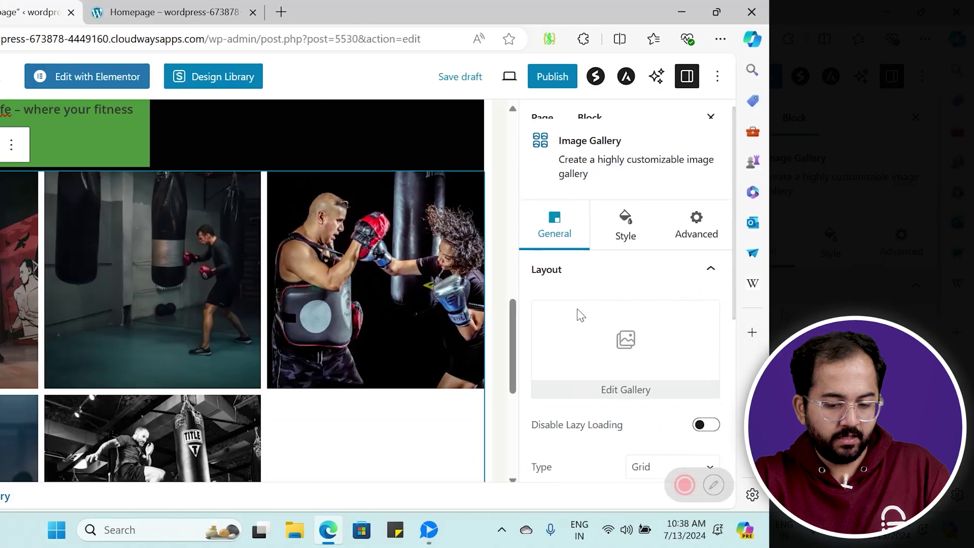
{"action": "scroll", "coordinate": [791, 315], "scroll_direction": "down", "scroll_amount": 3}
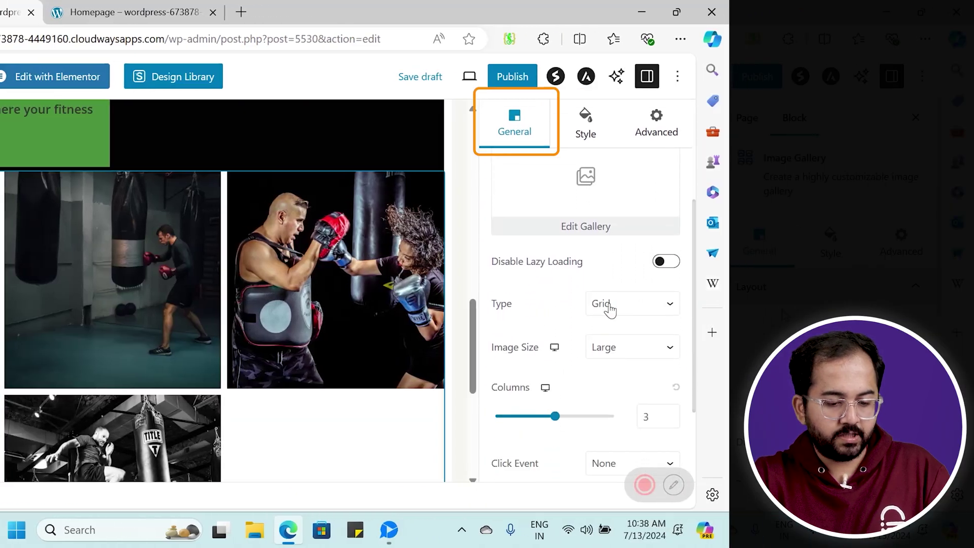
Step: Change the gallery type to Carousel and reduce it to 2 columns
{"action": "left_click", "coordinate": [611, 310]}
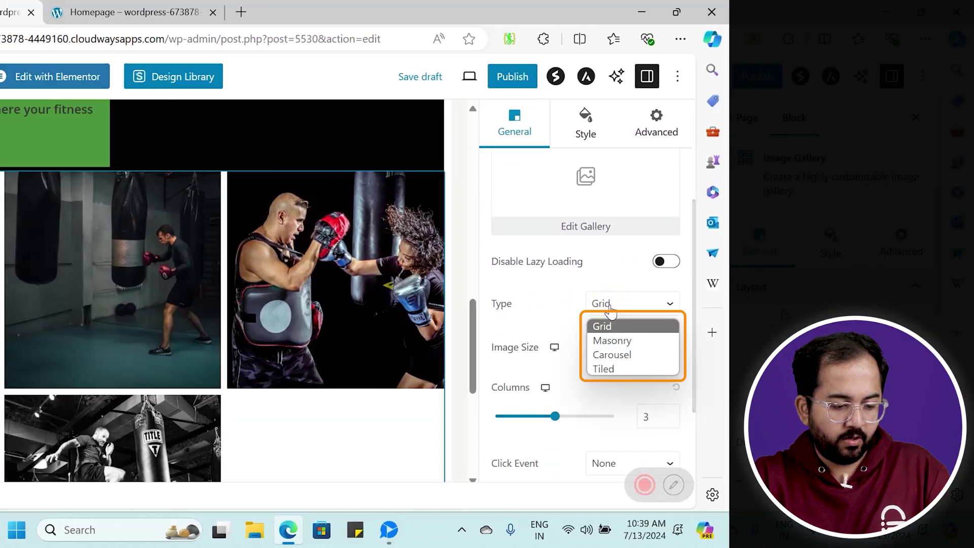
{"action": "left_click", "coordinate": [612, 355]}
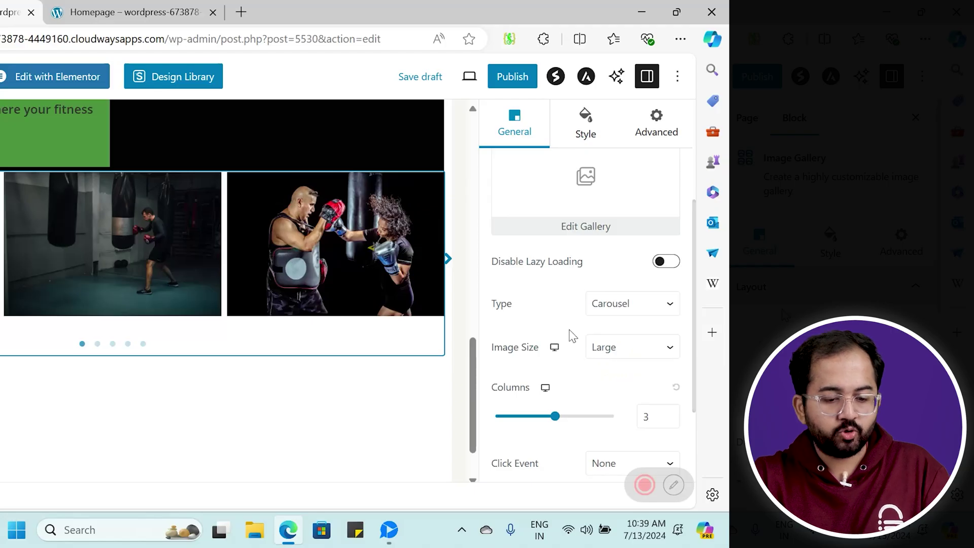
{"action": "scroll", "coordinate": [569, 373], "scroll_direction": "down", "scroll_amount": 1}
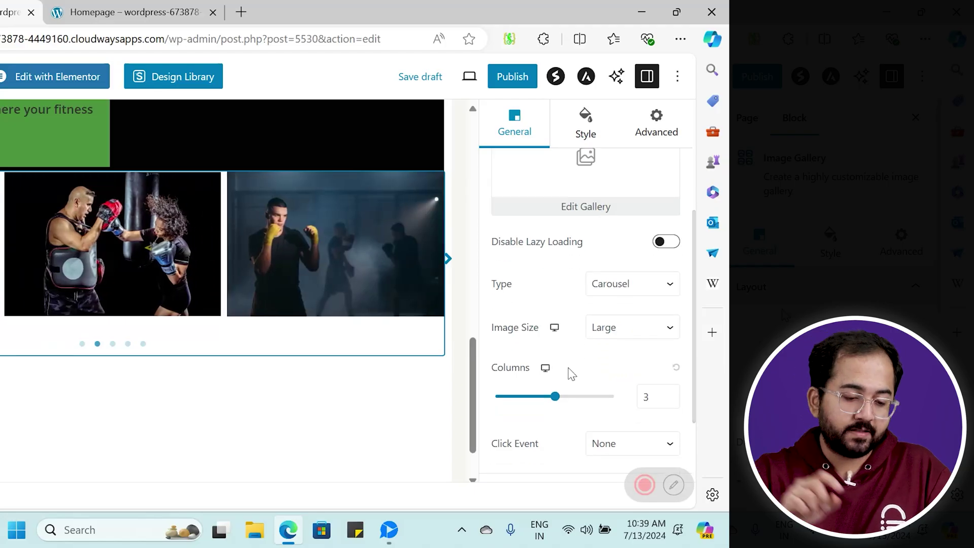
{"action": "left_click_drag", "start_coordinate": [555, 391], "coordinate": [525, 391]}
{"action": "scroll", "coordinate": [604, 393], "scroll_direction": "down", "scroll_amount": 1}
Step: Set the Click Event to Lightbox and enable carousel Autoplay at 2000 ms
{"action": "left_click", "coordinate": [604, 390]}
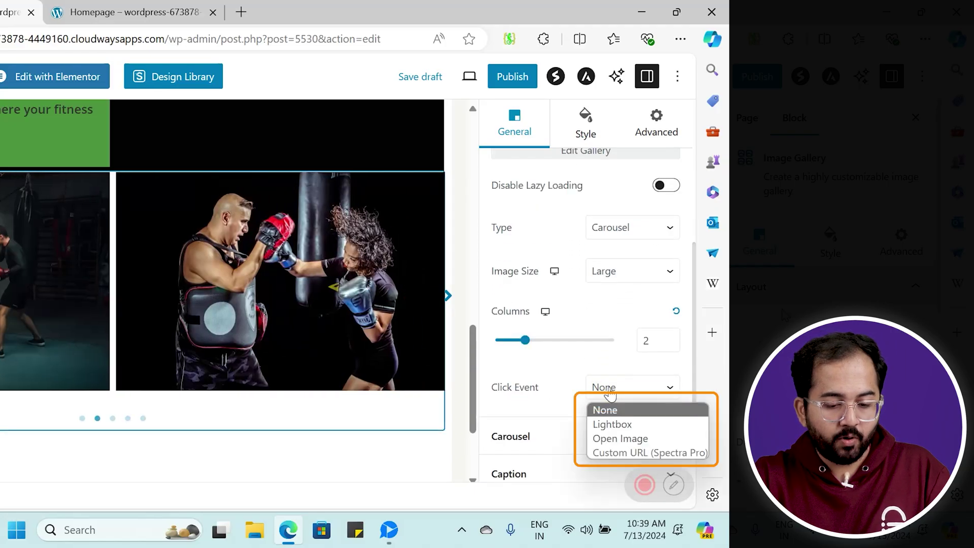
{"action": "left_click", "coordinate": [610, 424]}
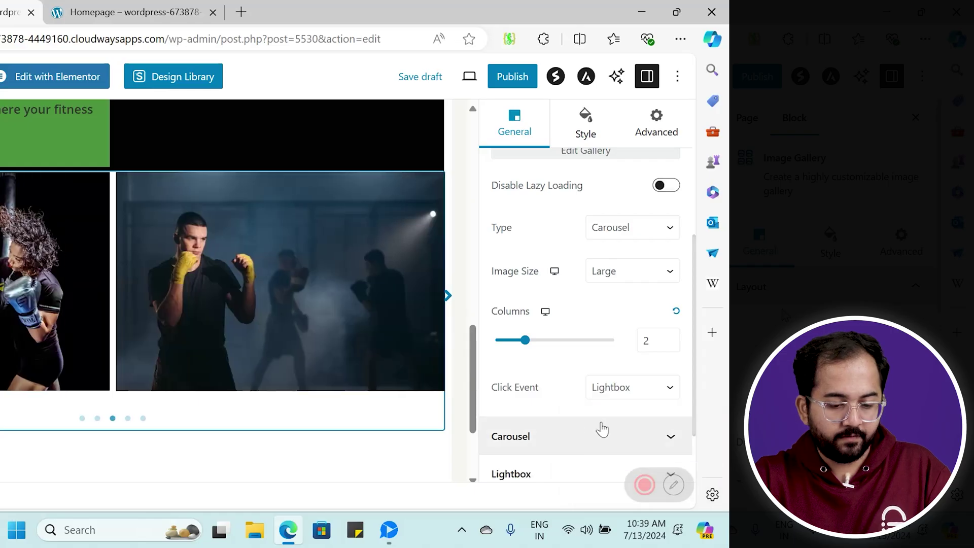
{"action": "scroll", "coordinate": [560, 408], "scroll_direction": "down", "scroll_amount": 2}
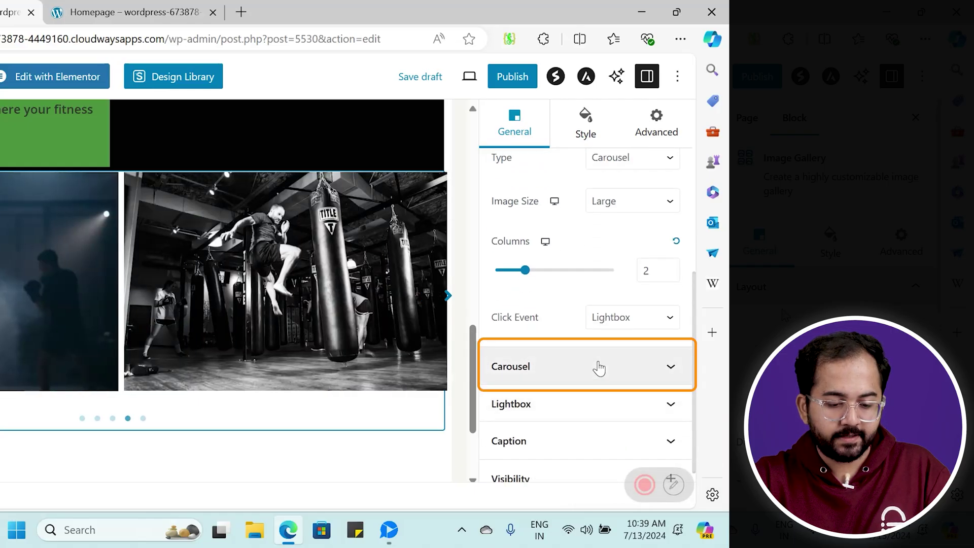
{"action": "left_click", "coordinate": [598, 367]}
{"action": "scroll", "coordinate": [576, 337], "scroll_direction": "up", "scroll_amount": 2}
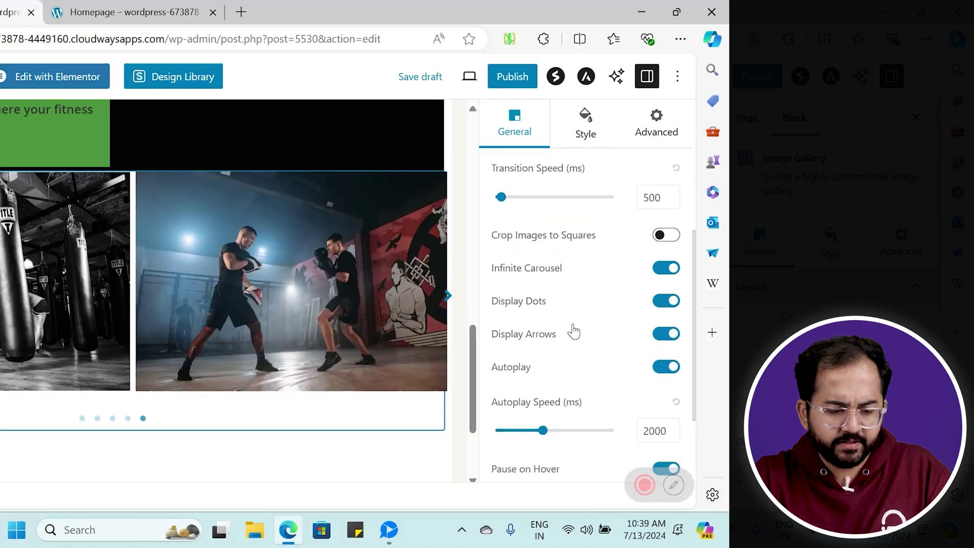
{"action": "scroll", "coordinate": [575, 329], "scroll_direction": "down", "scroll_amount": 2}
{"action": "scroll", "coordinate": [574, 329], "scroll_direction": "up", "scroll_amount": 2}
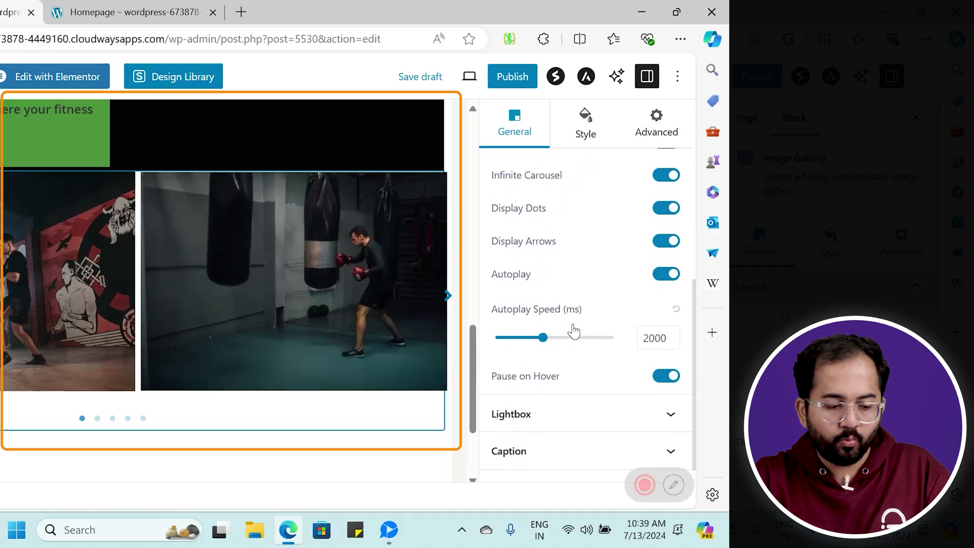
{"action": "scroll", "coordinate": [573, 330], "scroll_direction": "down", "scroll_amount": 2}
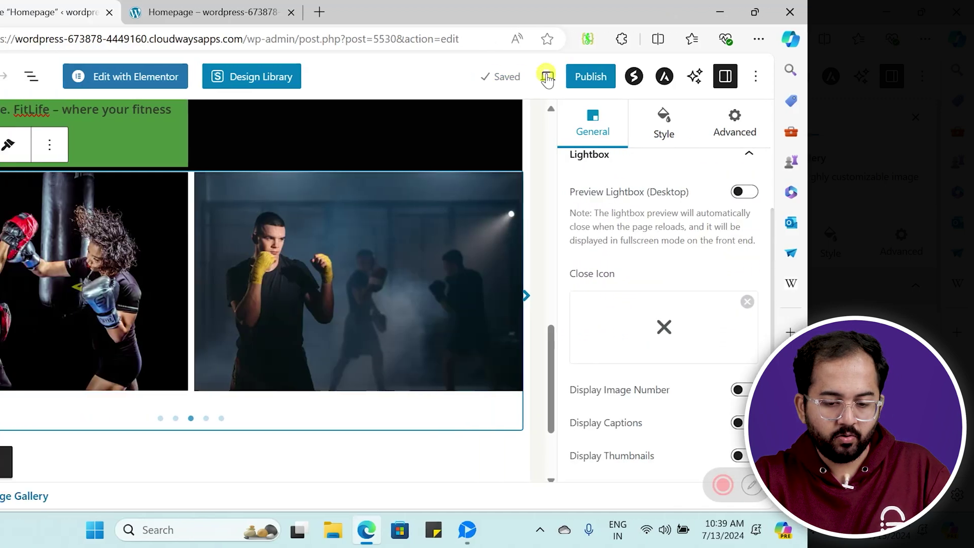
{"action": "left_click", "coordinate": [547, 76]}
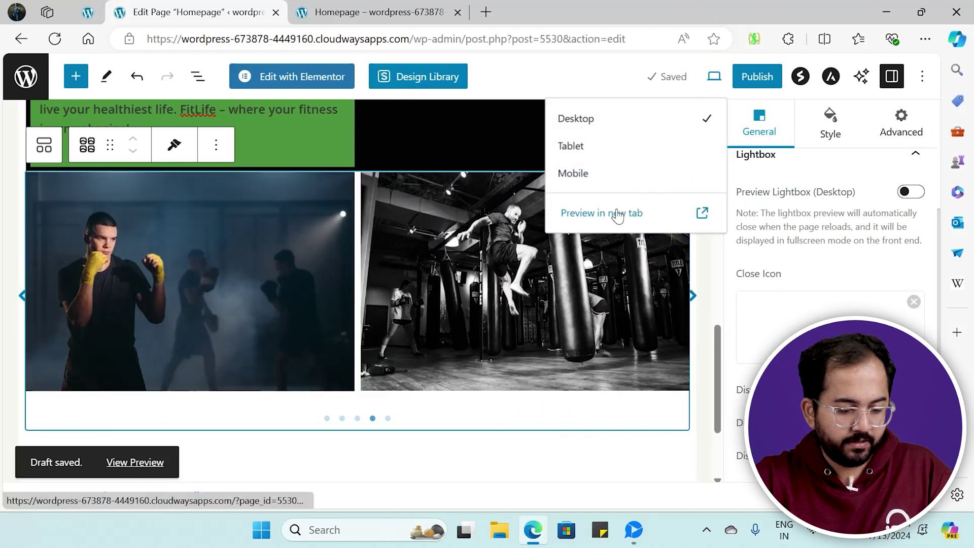
Step: Preview the page, open a carousel photo in the lightbox, and step back two images
{"action": "left_click", "coordinate": [617, 213]}
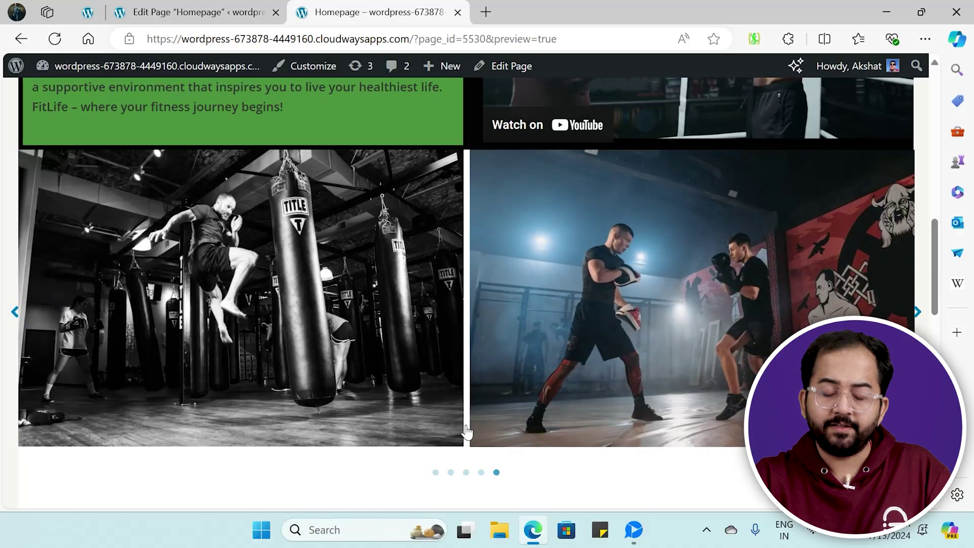
{"action": "left_click", "coordinate": [337, 288]}
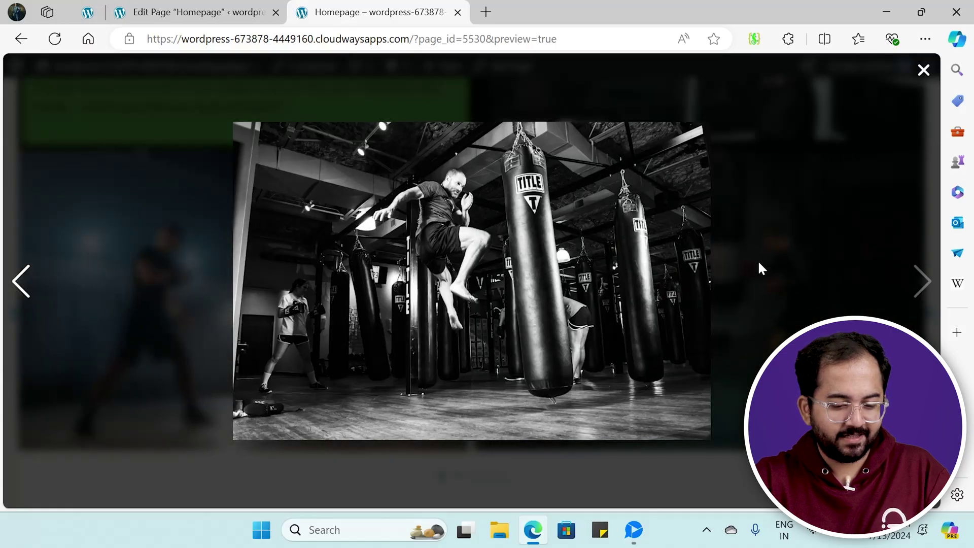
{"action": "left_click", "coordinate": [19, 284]}
{"action": "left_click", "coordinate": [19, 286]}
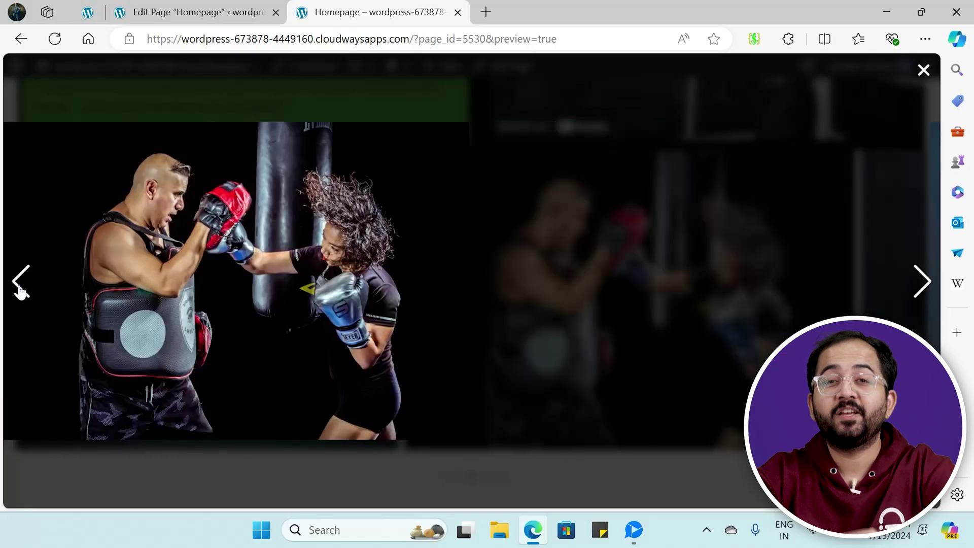